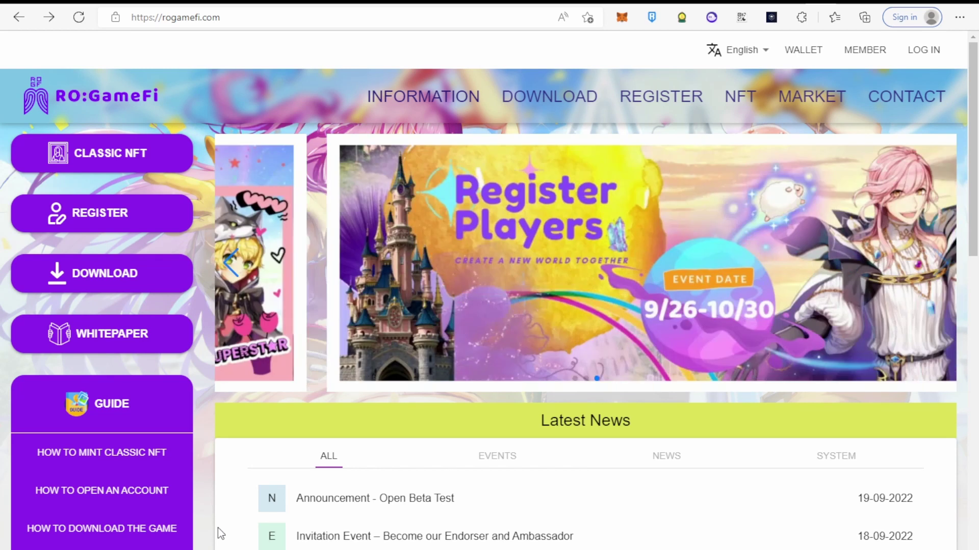
scroll(217, 528, "down", 3)
scroll(249, 503, "down", 2)
Read the Open Beta Test announcement, glance at the YouTube tab, then return to the announcement
left_click(396, 255)
scroll(449, 232, "down", 3)
scroll(450, 232, "down", 3)
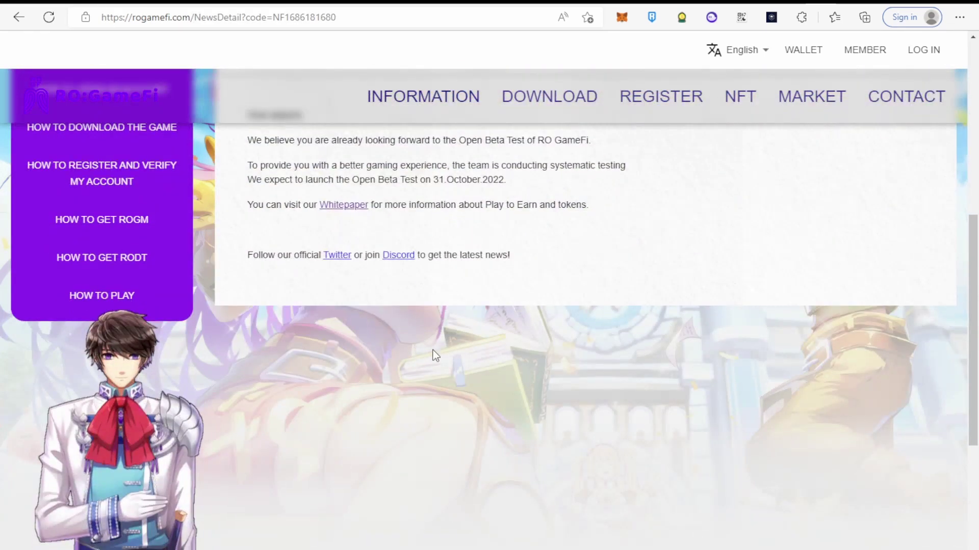
scroll(292, 438, "up", 4)
scroll(292, 437, "up", 3)
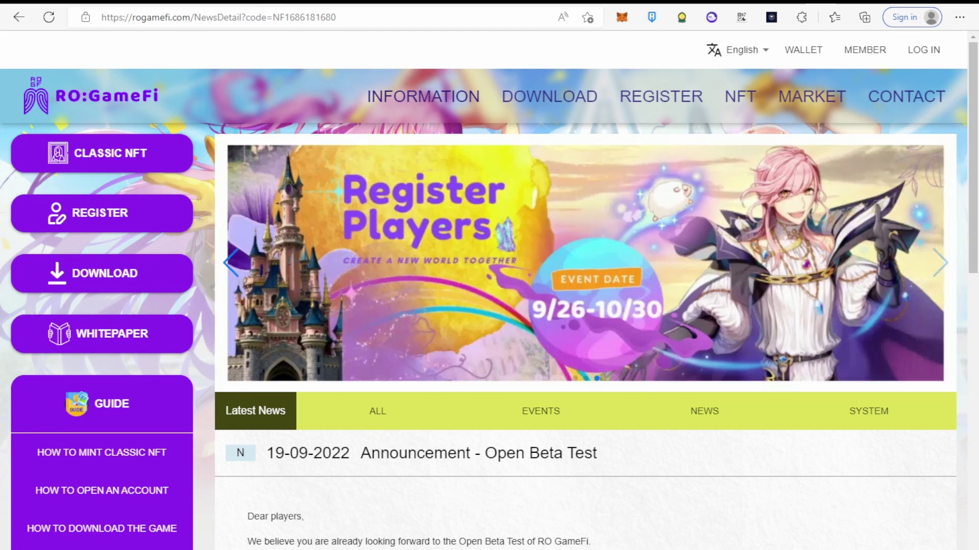
left_click(319, 6)
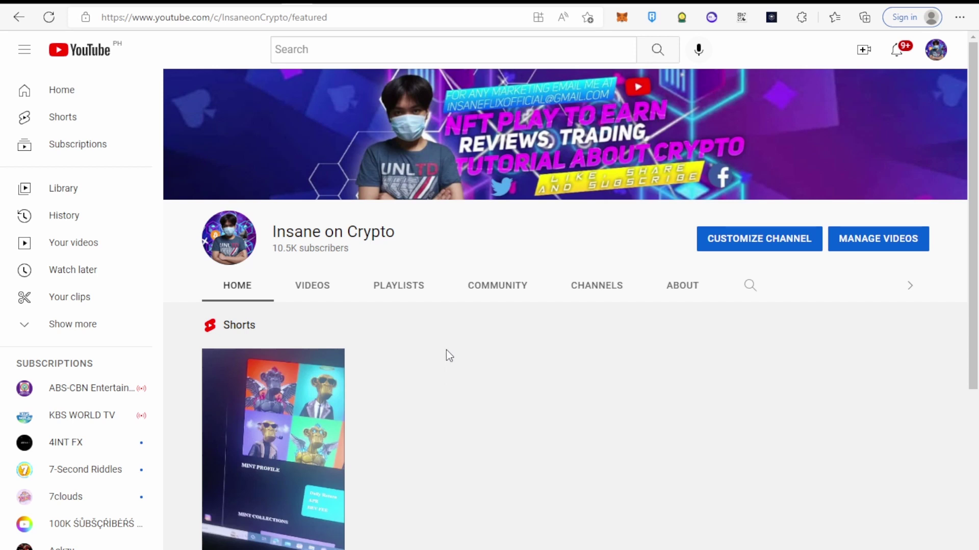
key("ctrl+Tab")
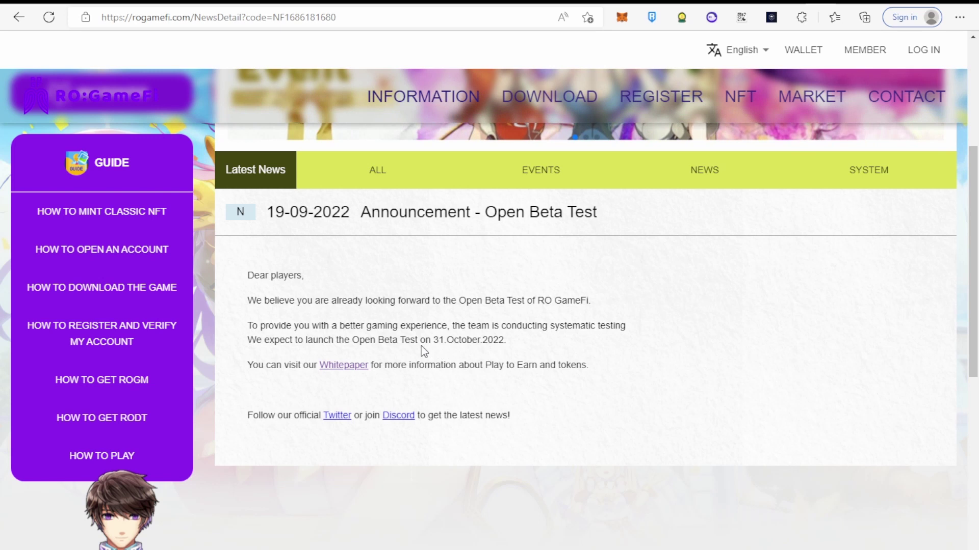
Highlight some announcement text, then go to the Classic NFT page with two 0.00 BUSD NFTs
left_click_drag(422, 346, 501, 347)
left_click(501, 348)
scroll(344, 368, "up", 5)
left_click(171, 155)
scroll(401, 325, "down", 4)
scroll(527, 308, "down", 4)
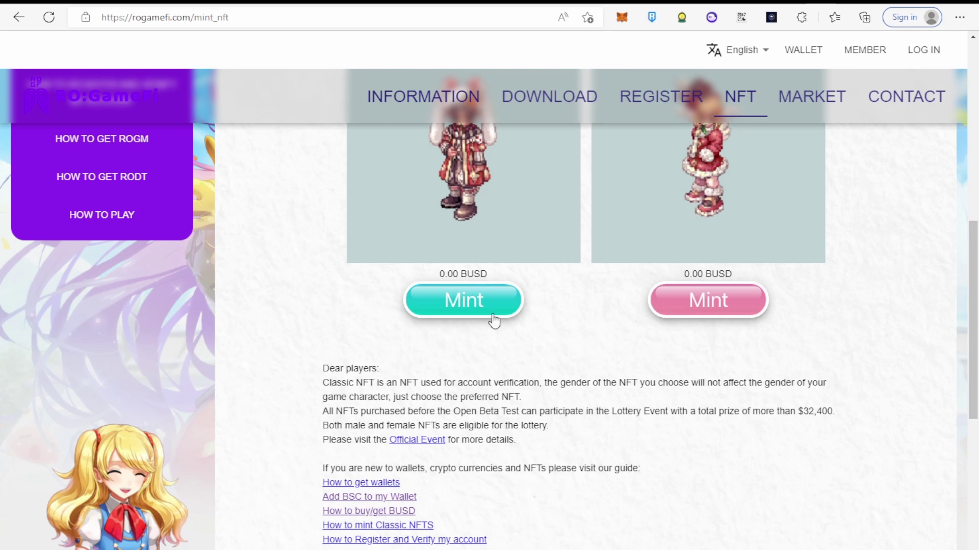
scroll(631, 317, "down", 2)
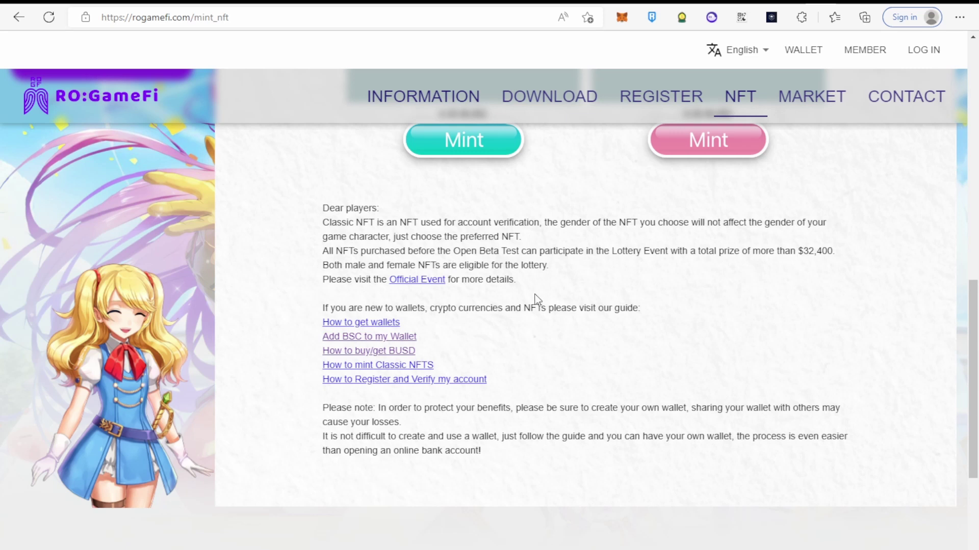
scroll(531, 302, "up", 3)
scroll(532, 302, "up", 2)
scroll(531, 302, "down", 2)
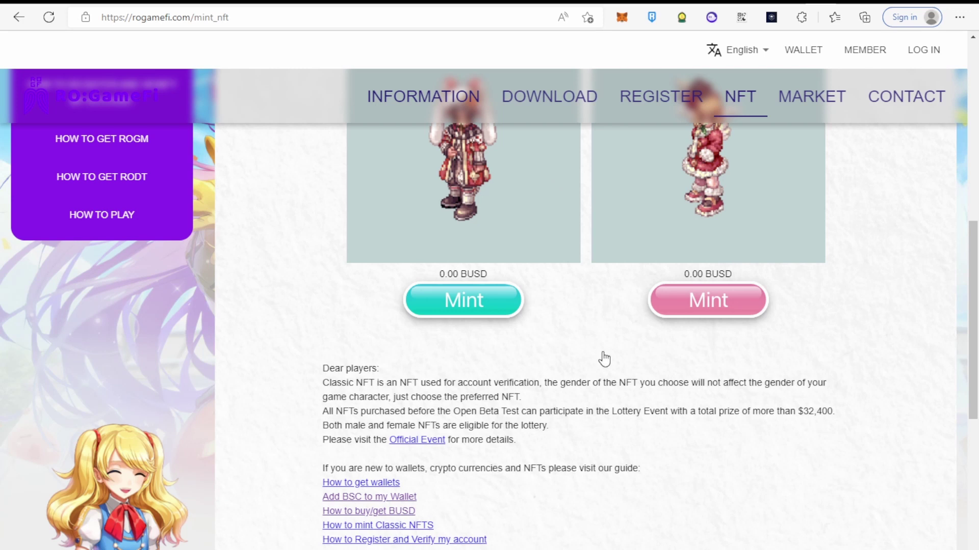
Try minting the first Classic NFT and confirm away the MetaMask-not-installed warning
left_click(435, 301)
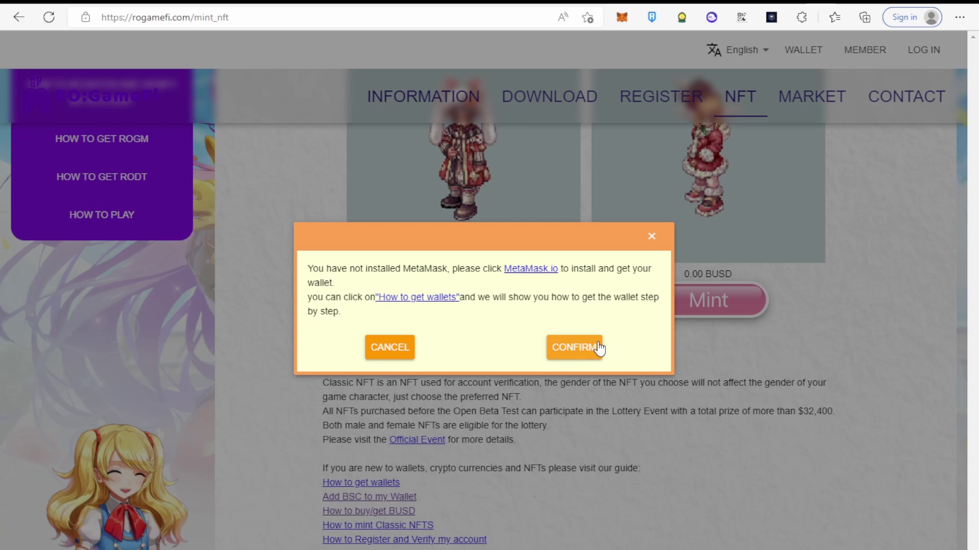
left_click(388, 348)
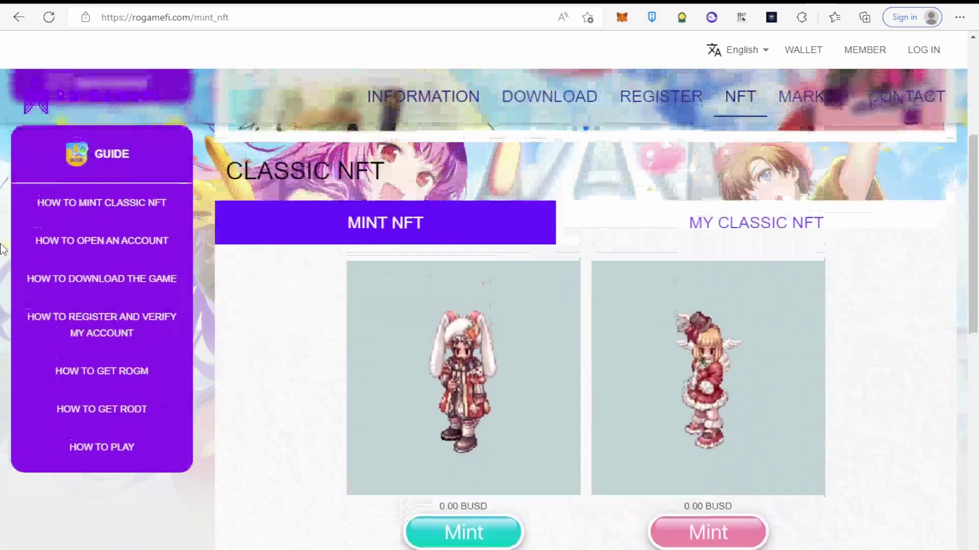
scroll(2, 249, "up", 5)
scroll(2, 249, "up", 3)
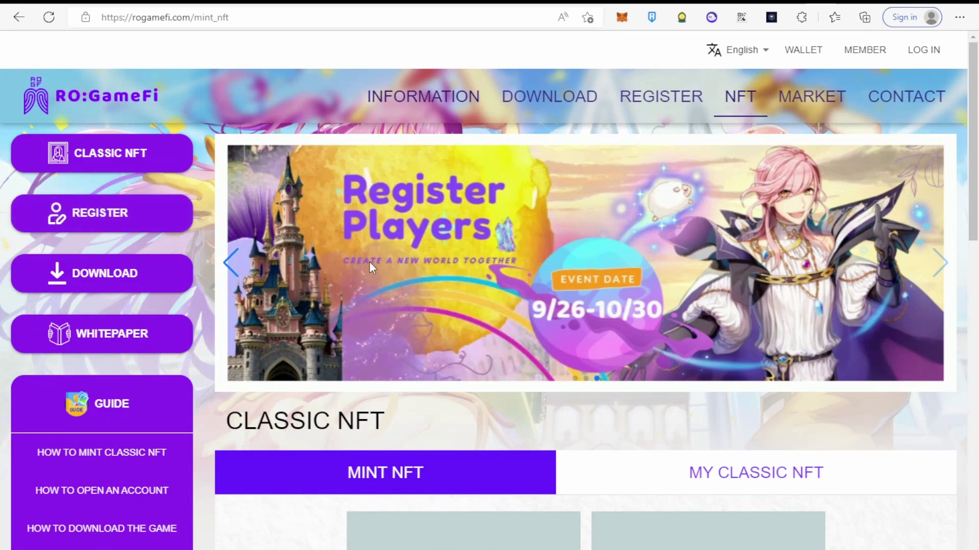
scroll(353, 255, "down", 2)
scroll(353, 254, "up", 2)
scroll(360, 294, "down", 3)
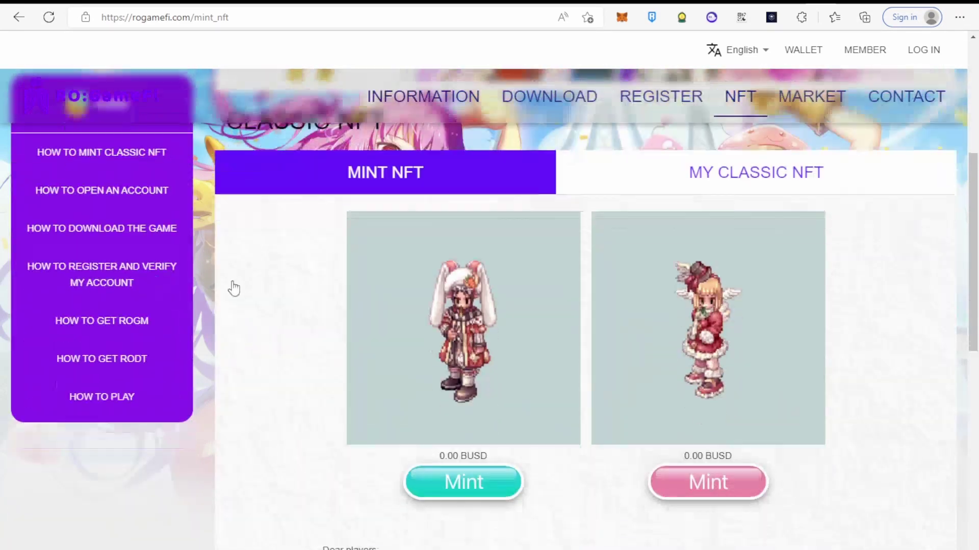
scroll(114, 360, "up", 3)
On the registration form, enter the account name and e-mail, and choose Philippines as country
left_click(102, 212)
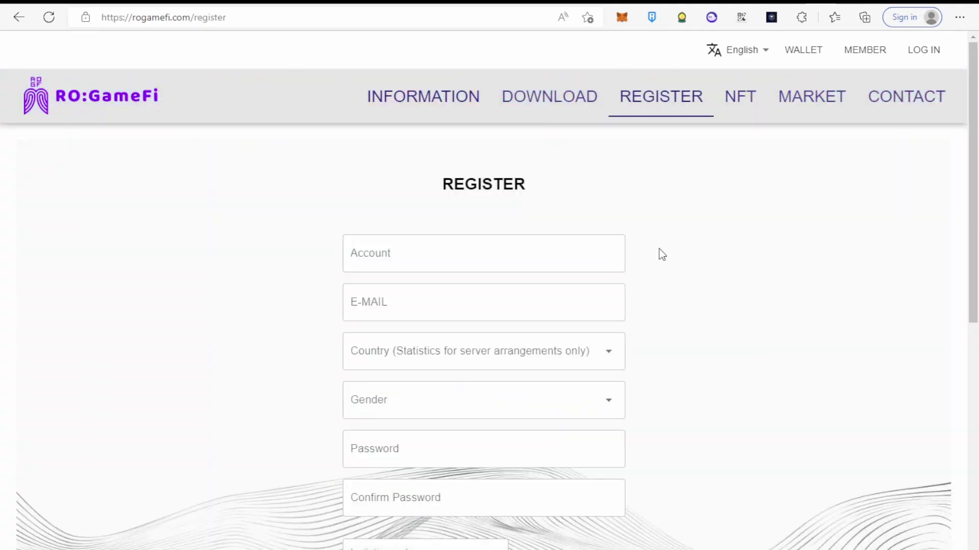
scroll(520, 260, "down", 5)
scroll(489, 260, "up", 5)
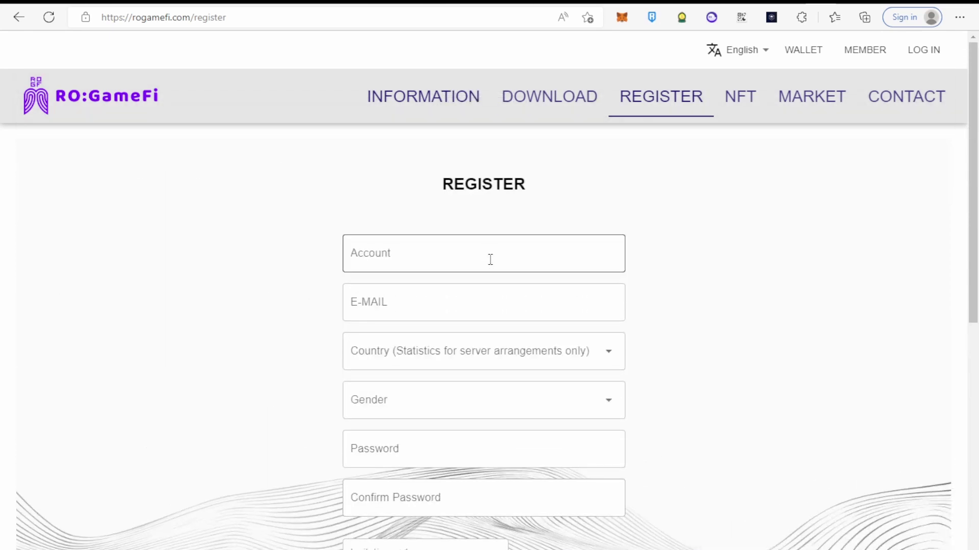
scroll(490, 254, "down", 5)
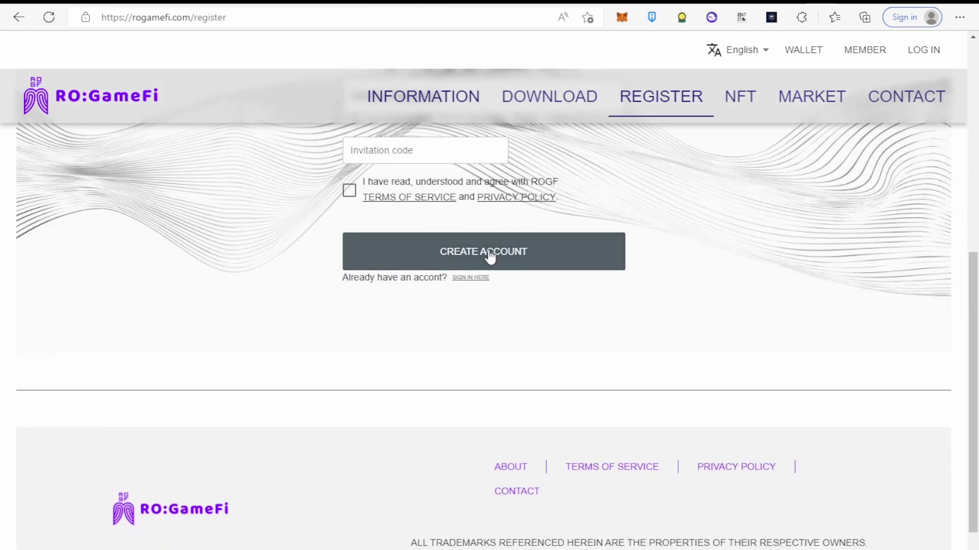
scroll(464, 285, "up", 3)
scroll(464, 285, "up", 2)
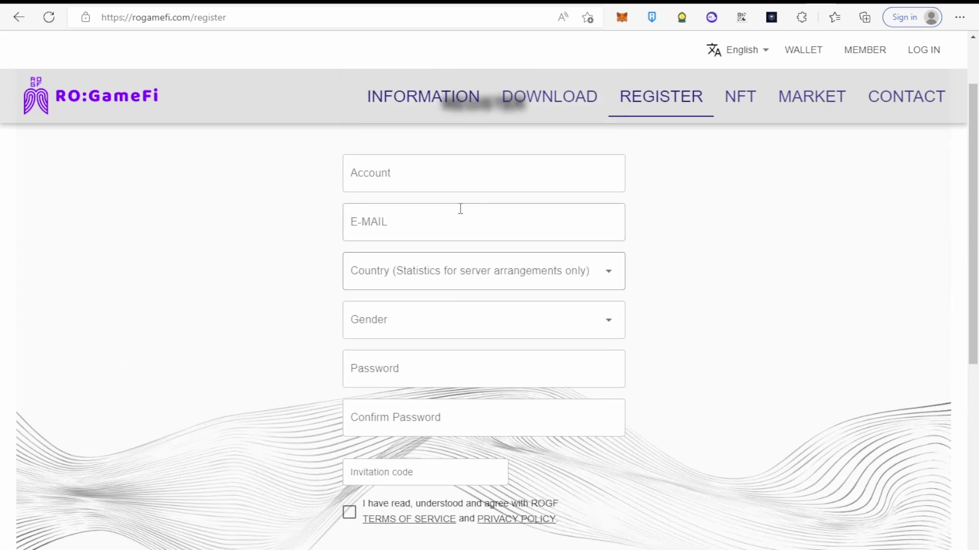
left_click(453, 186)
left_click(405, 229)
left_click(454, 183)
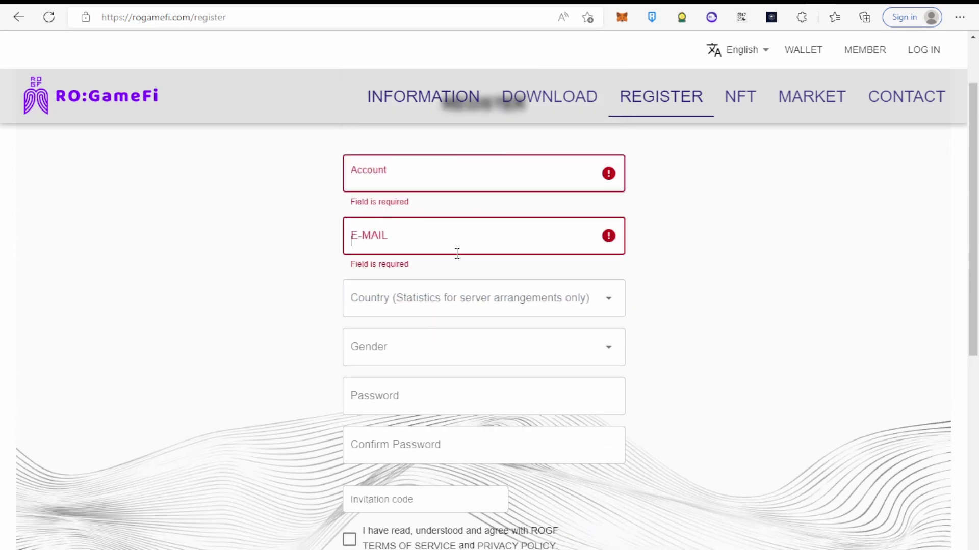
left_click(388, 297)
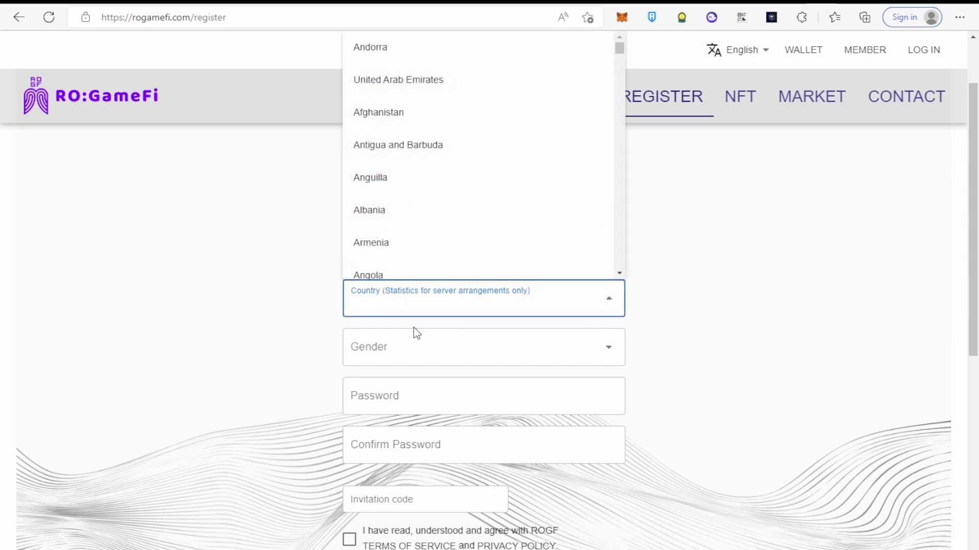
scroll(413, 200, "down", 3)
scroll(415, 201, "down", 3)
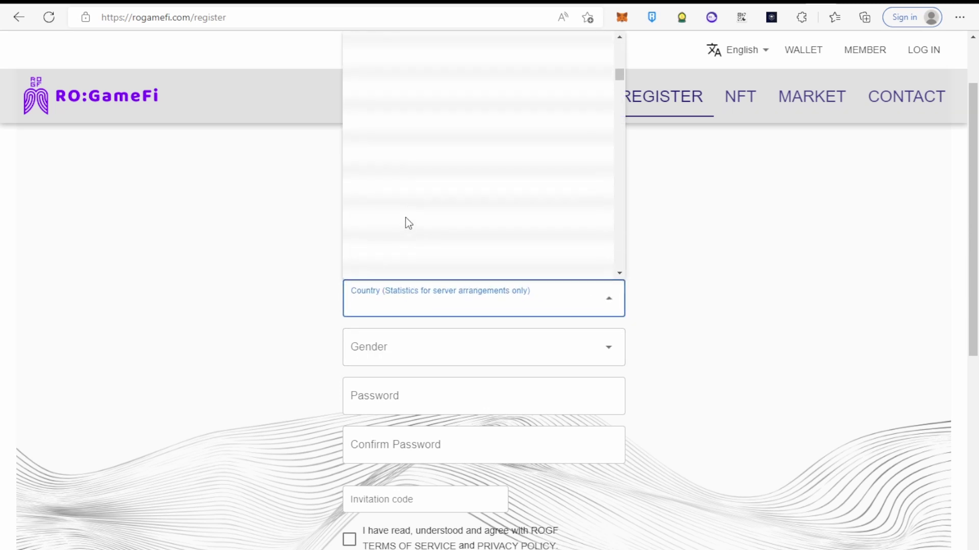
left_click_drag(619, 76, 620, 212)
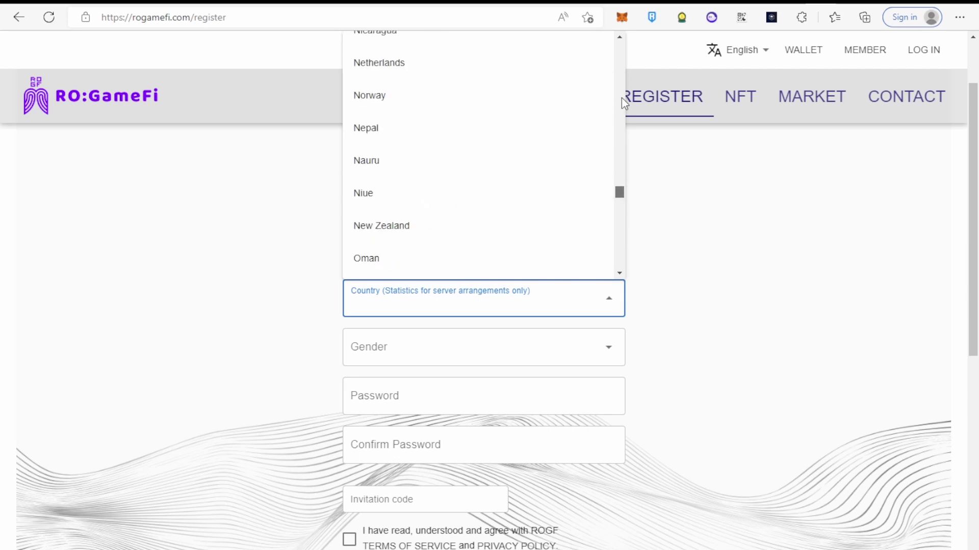
scroll(474, 146, "up", 3)
scroll(474, 145, "up", 3)
scroll(475, 146, "up", 4)
scroll(406, 152, "up", 3)
scroll(405, 152, "up", 3)
scroll(406, 152, "up", 2)
left_click(377, 193)
scroll(444, 368, "down", 1)
Set gender to male, enter and confirm the password, and accept the terms
left_click(413, 354)
left_click(364, 383)
left_click(382, 397)
left_click(379, 451)
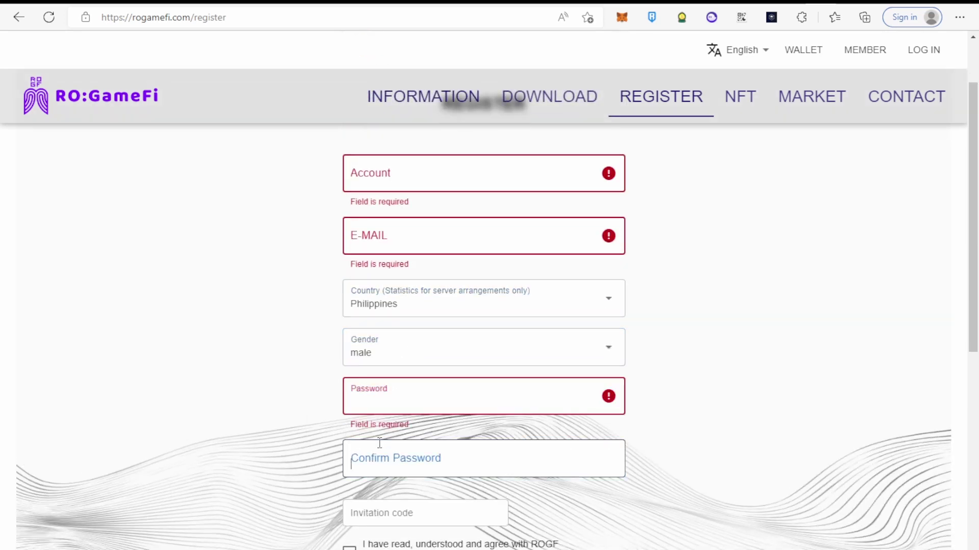
scroll(379, 445, "down", 5)
scroll(411, 281, "up", 3)
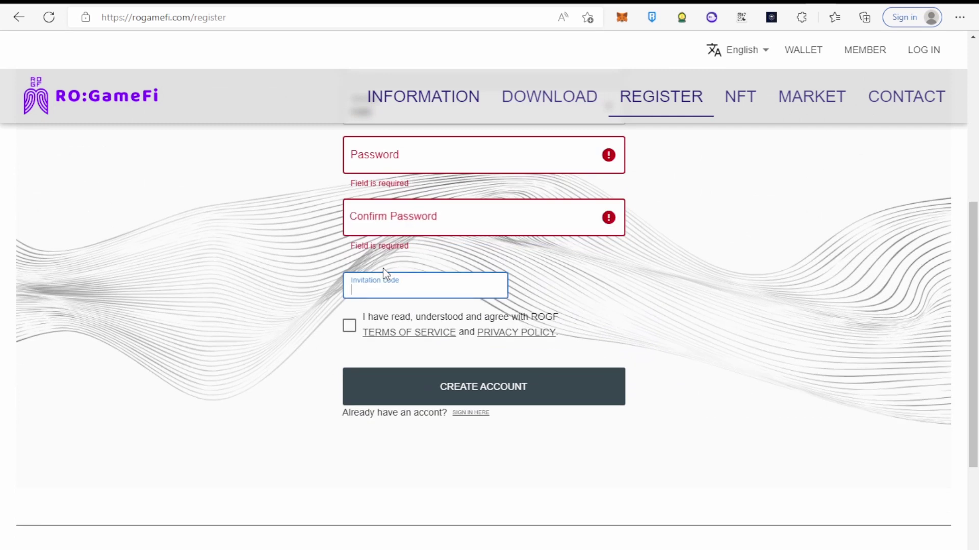
left_click(350, 326)
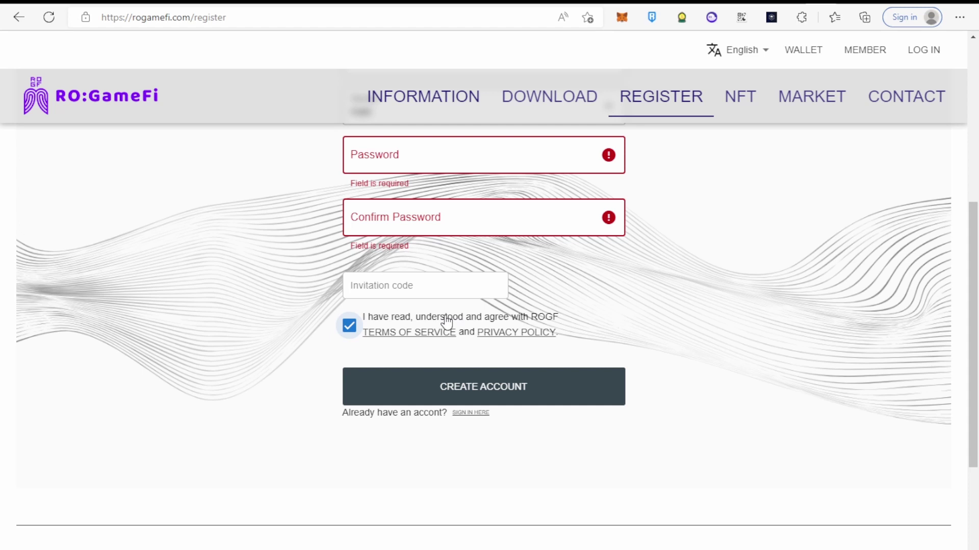
scroll(447, 321, "up", 2)
scroll(446, 322, "up", 2)
scroll(447, 321, "down", 5)
scroll(382, 306, "down", 2)
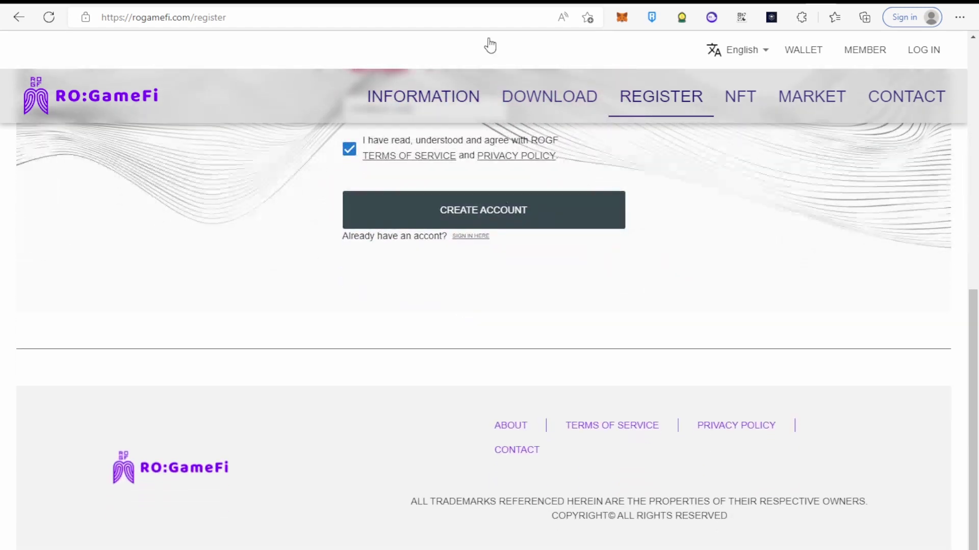
scroll(420, 201, "up", 5)
scroll(390, 199, "up", 1)
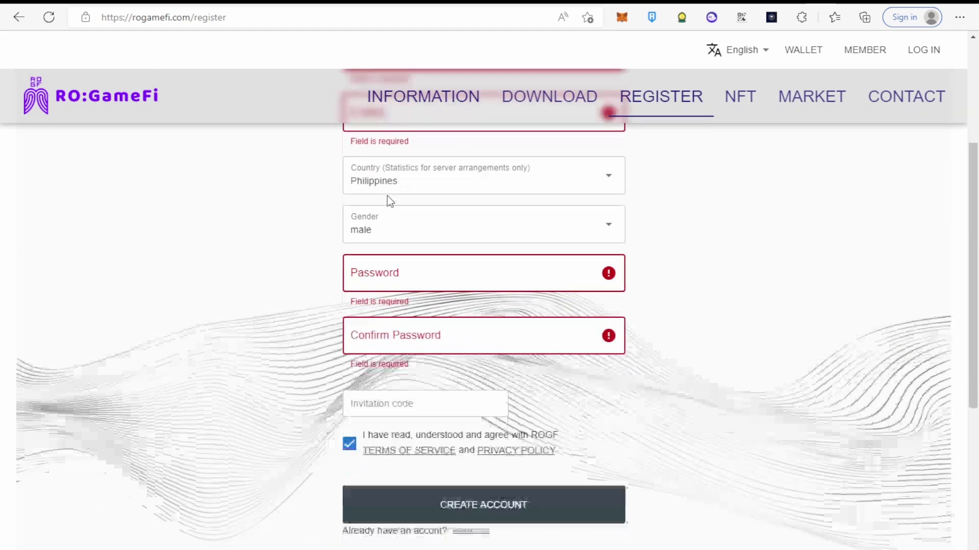
scroll(387, 195, "down", 4)
scroll(387, 196, "down", 2)
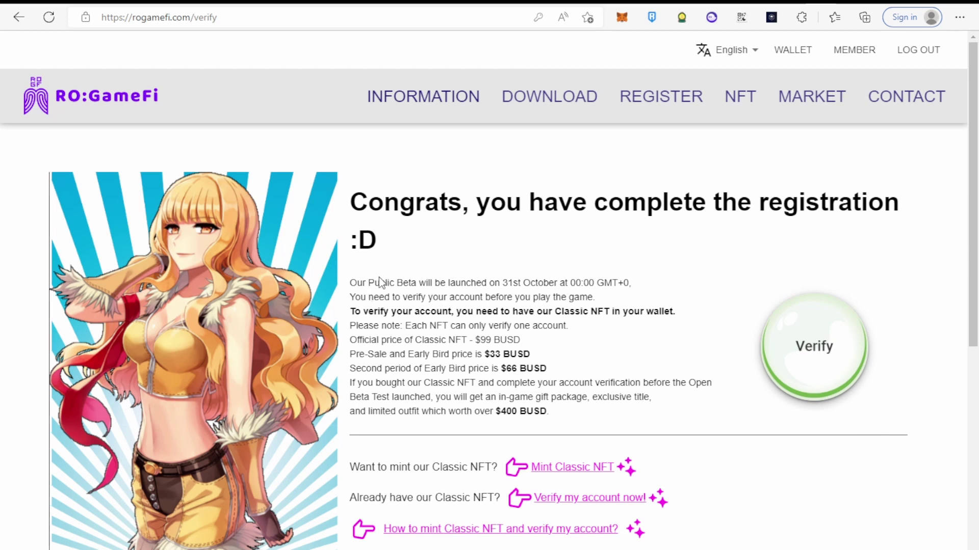
left_click_drag(369, 282, 561, 284)
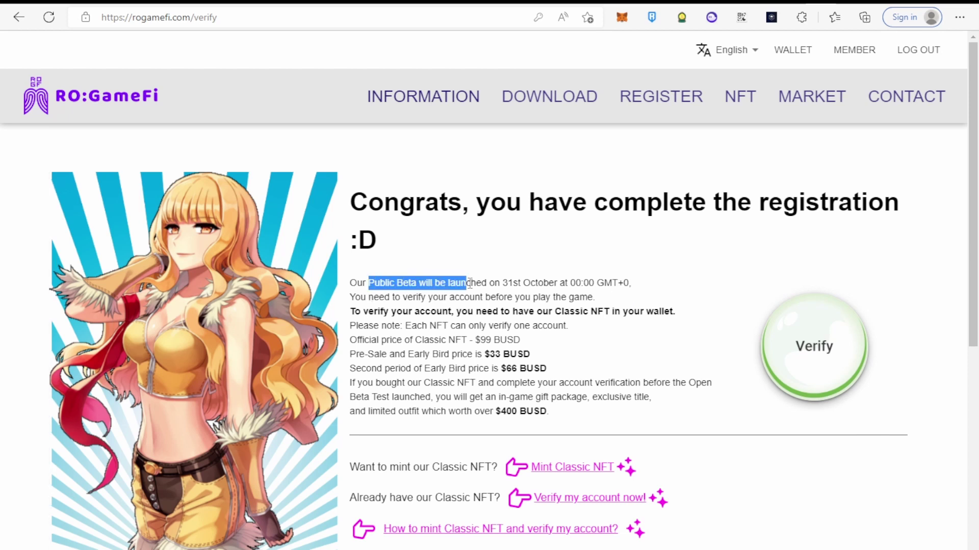
left_click(562, 283)
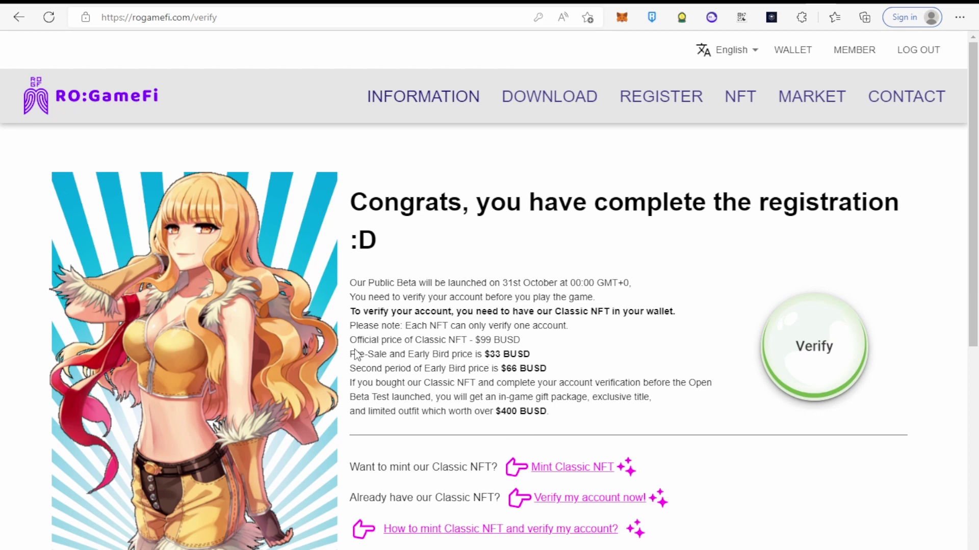
left_click_drag(349, 351, 548, 370)
left_click(327, 364)
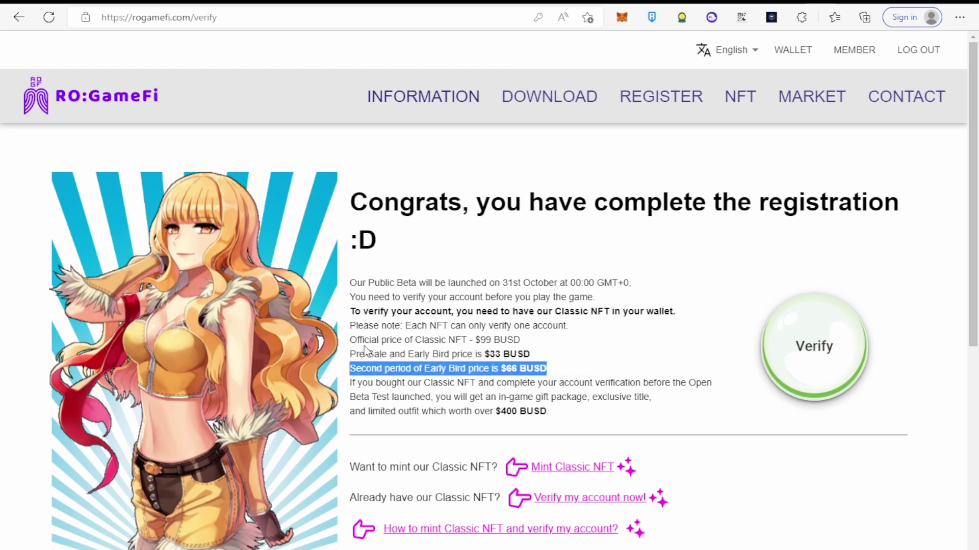
left_click(348, 341)
left_click_drag(349, 340, 530, 353)
left_click(562, 352)
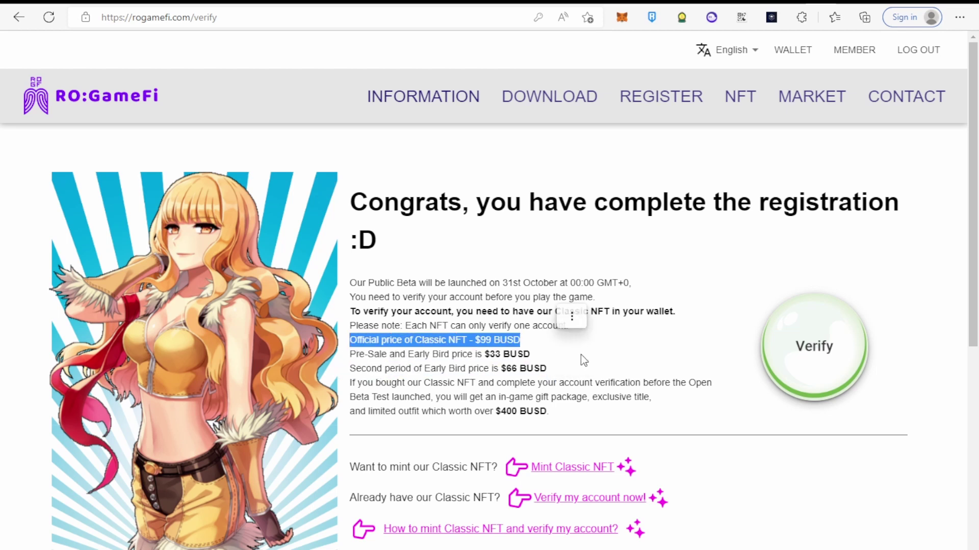
mouse_move(351, 382)
left_mouse_down()
mouse_move(696, 386)
mouse_move(579, 410)
mouse_move(557, 428)
left_mouse_up()
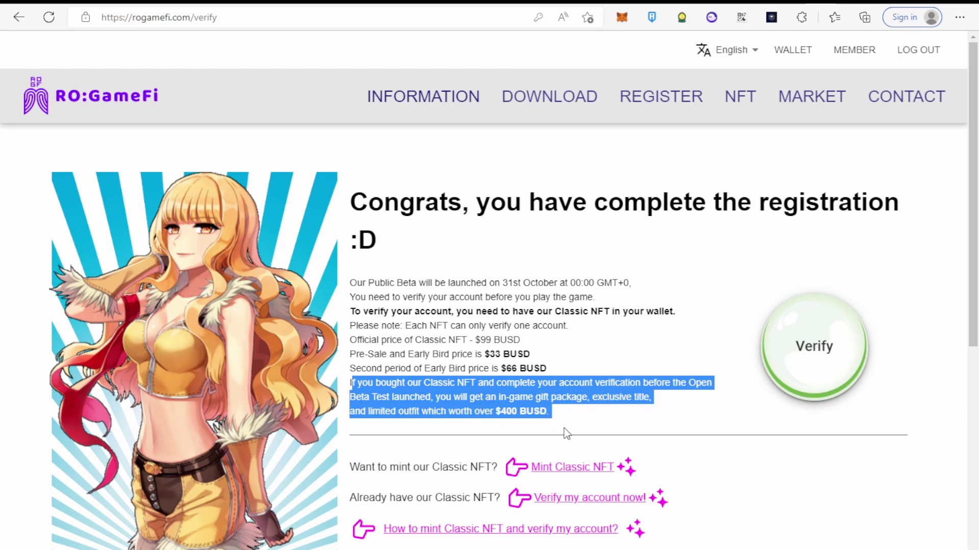
left_click(572, 395)
scroll(573, 394, "down", 2)
scroll(535, 306, "up", 2)
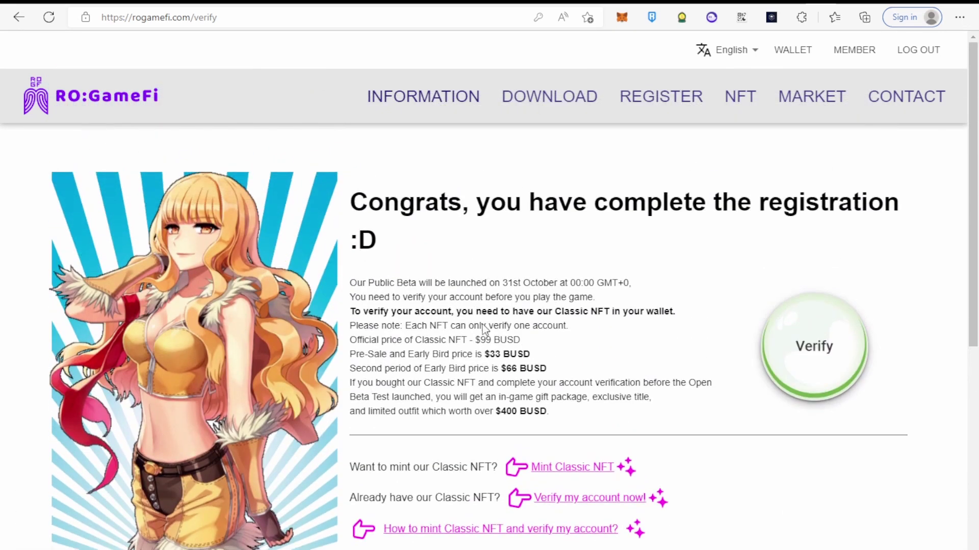
scroll(534, 307, "down", 5)
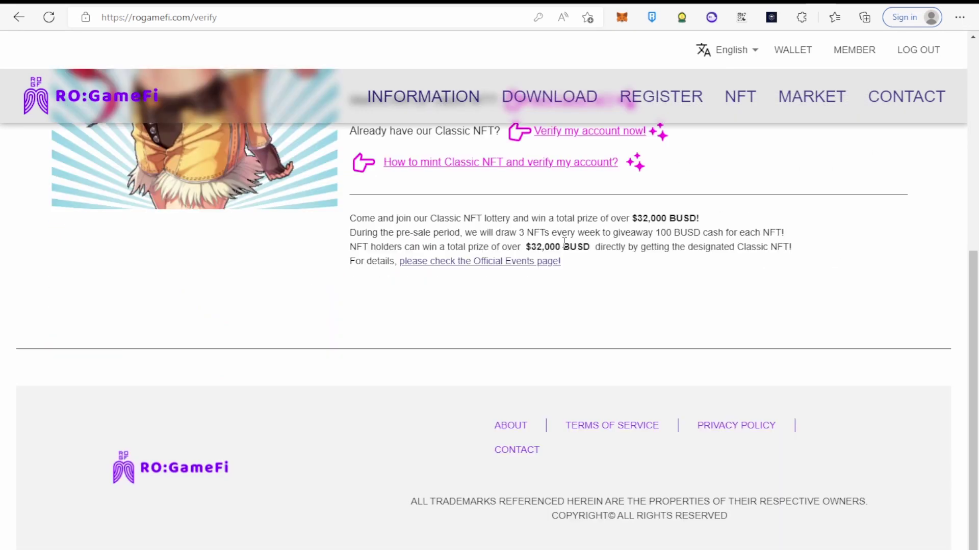
left_click_drag(349, 219, 702, 225)
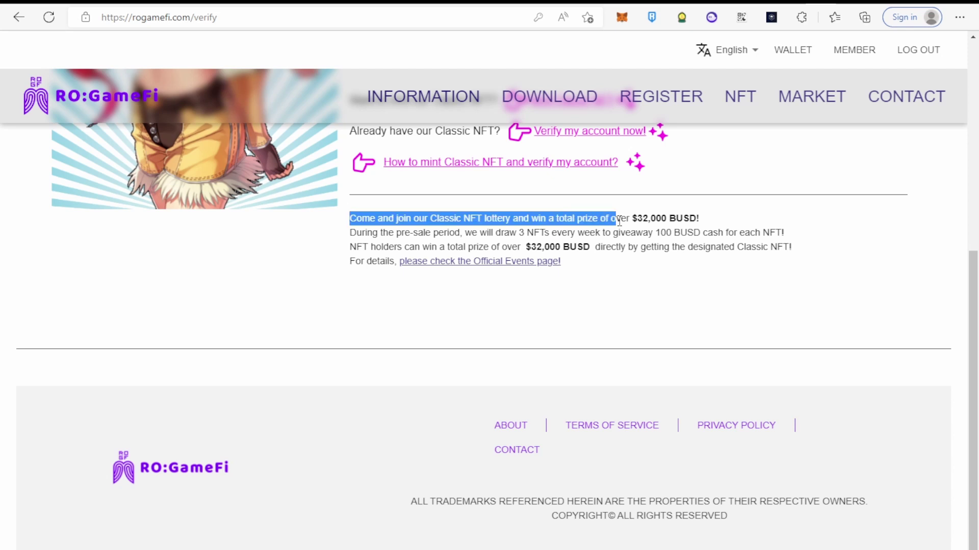
Read the Invitation Event prize tiers, highlighting the top prize sentence and the ROGF Ambassador rewards
left_click(703, 222)
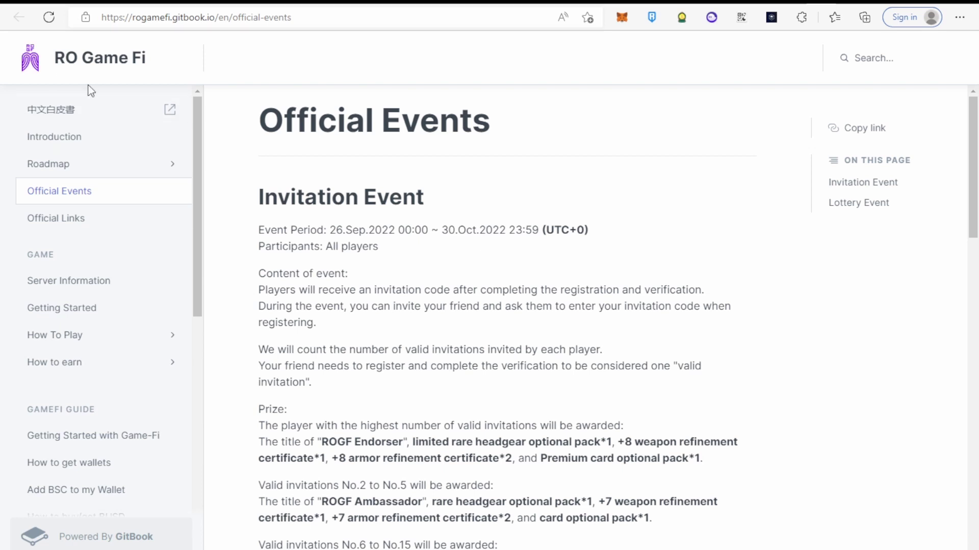
scroll(140, 211, "down", 3)
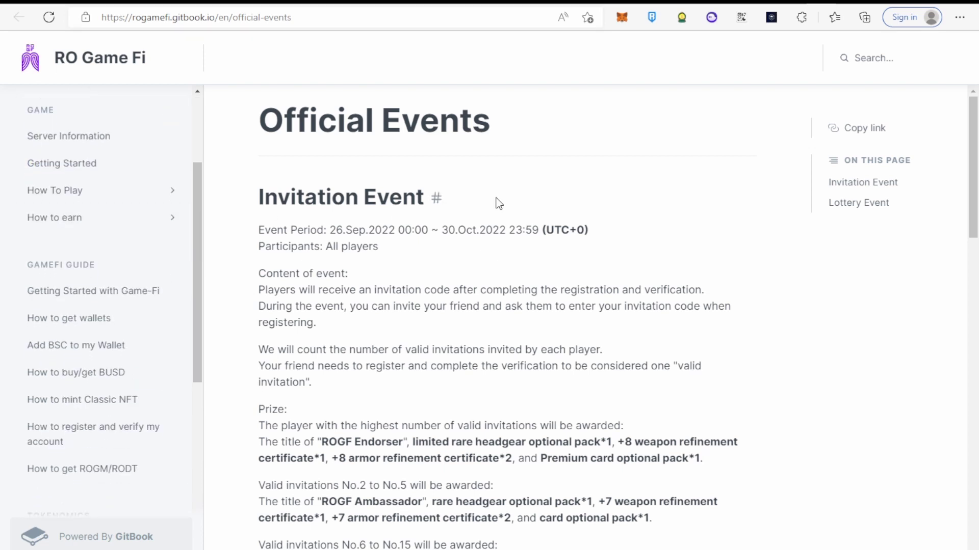
scroll(497, 202, "down", 2)
scroll(497, 203, "up", 2)
scroll(497, 203, "up", 1)
scroll(318, 175, "down", 1)
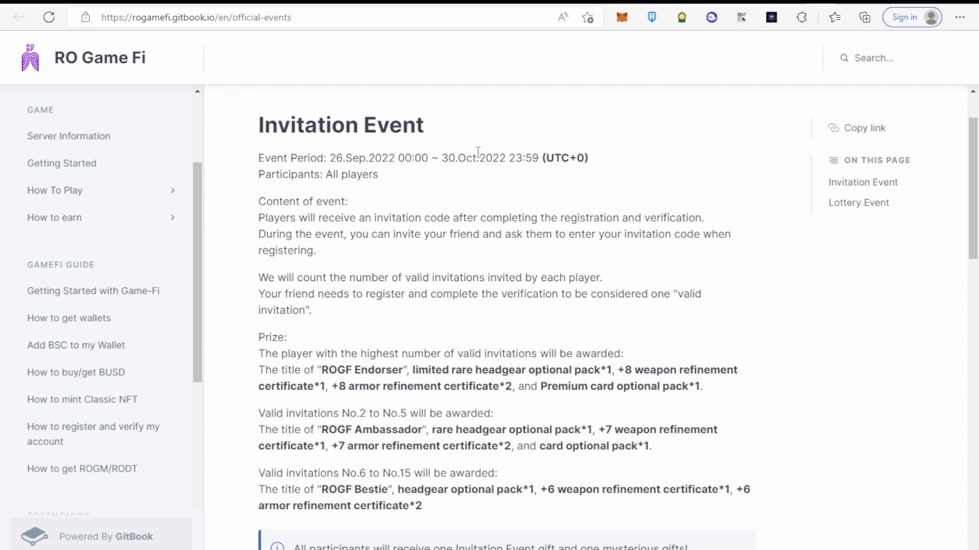
scroll(442, 166, "down", 2)
scroll(420, 173, "down", 1)
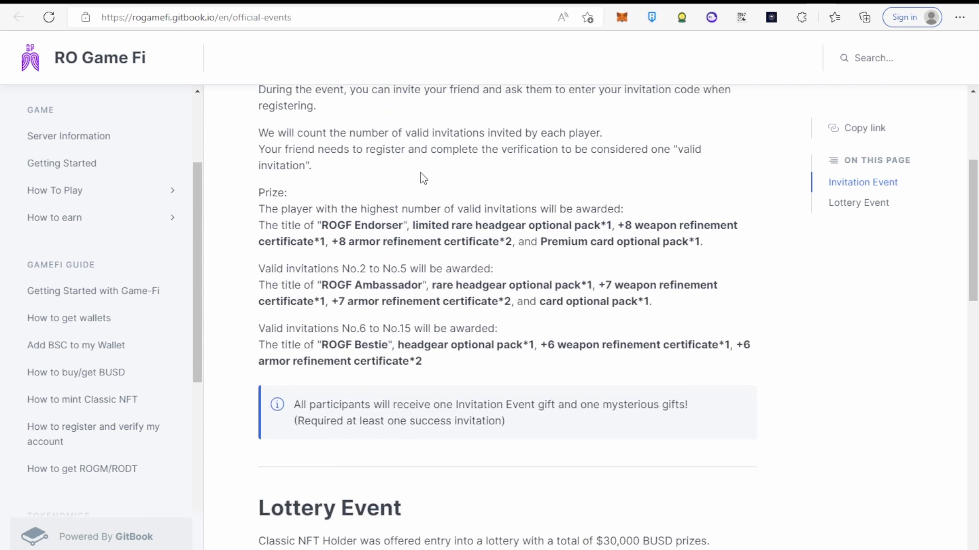
scroll(274, 230, "up", 1)
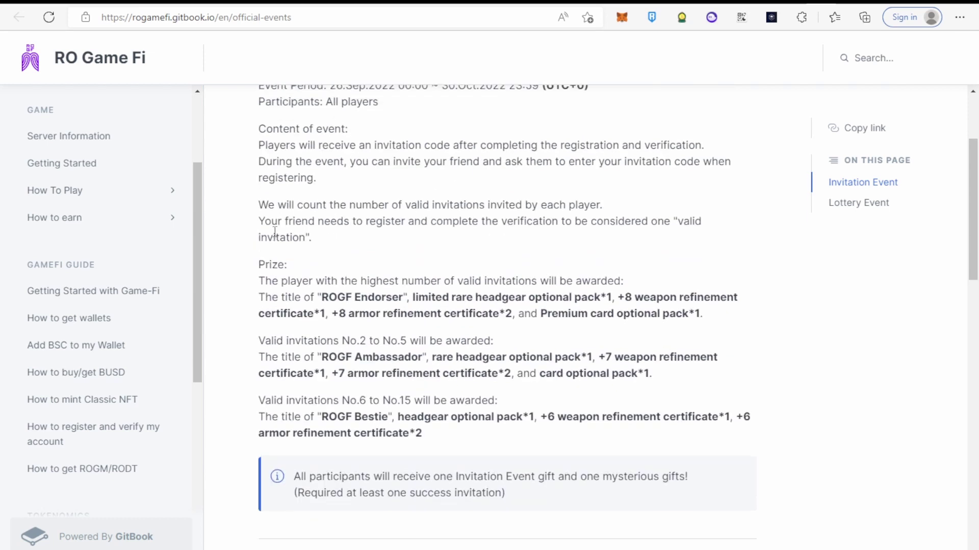
scroll(277, 233, "down", 1)
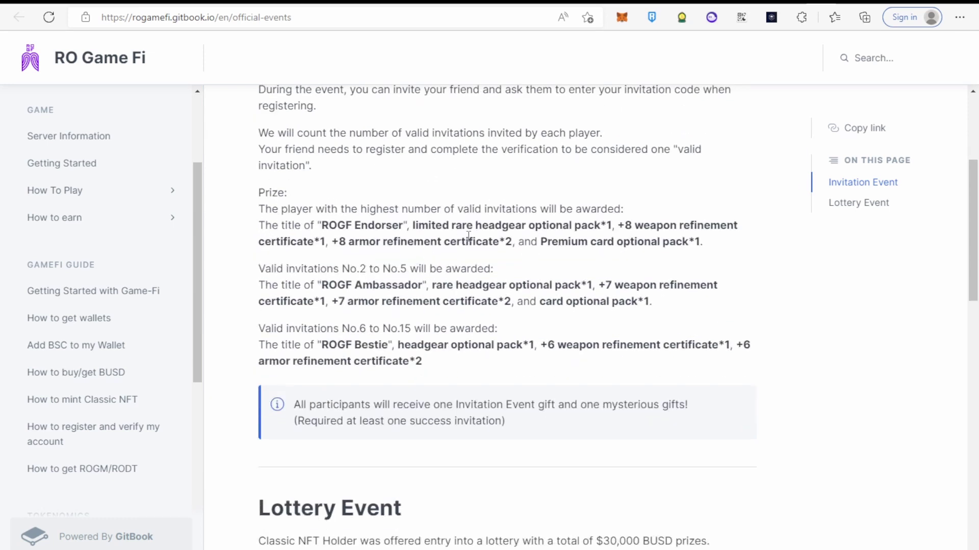
left_click_drag(260, 208, 644, 214)
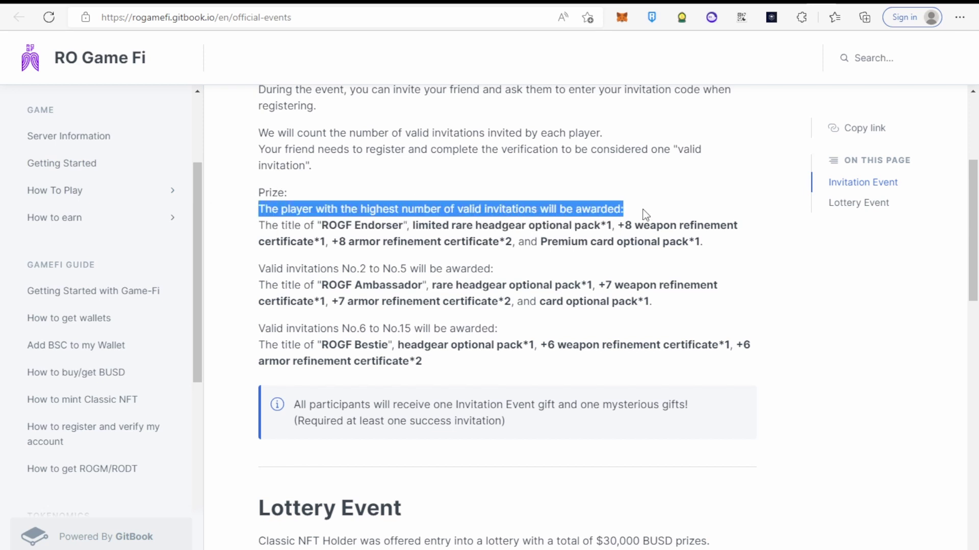
left_click(260, 233)
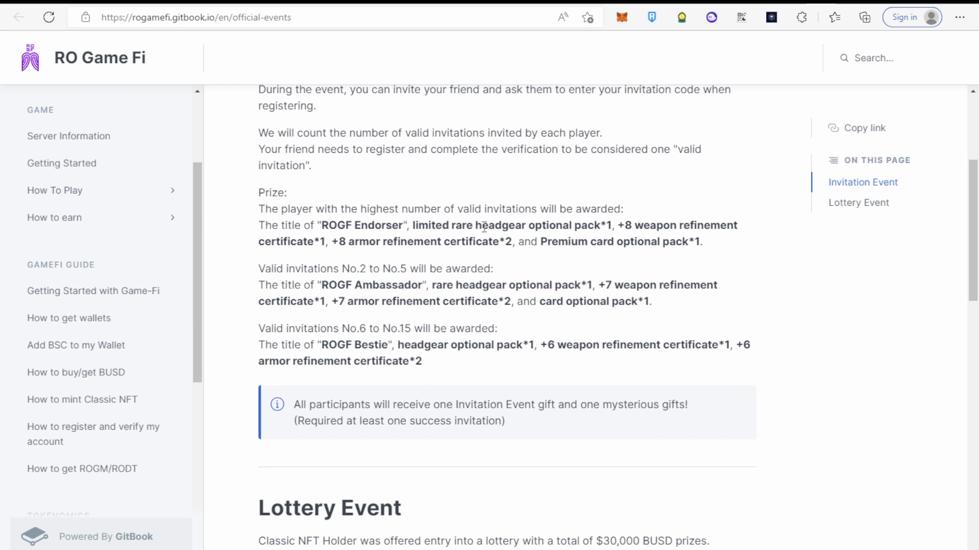
scroll(665, 239, "up", 1)
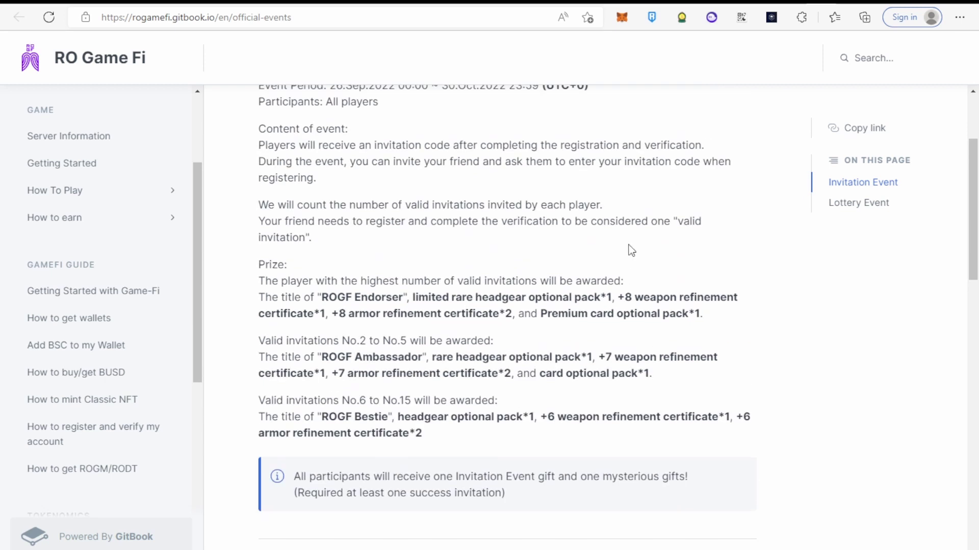
scroll(646, 279, "down", 2)
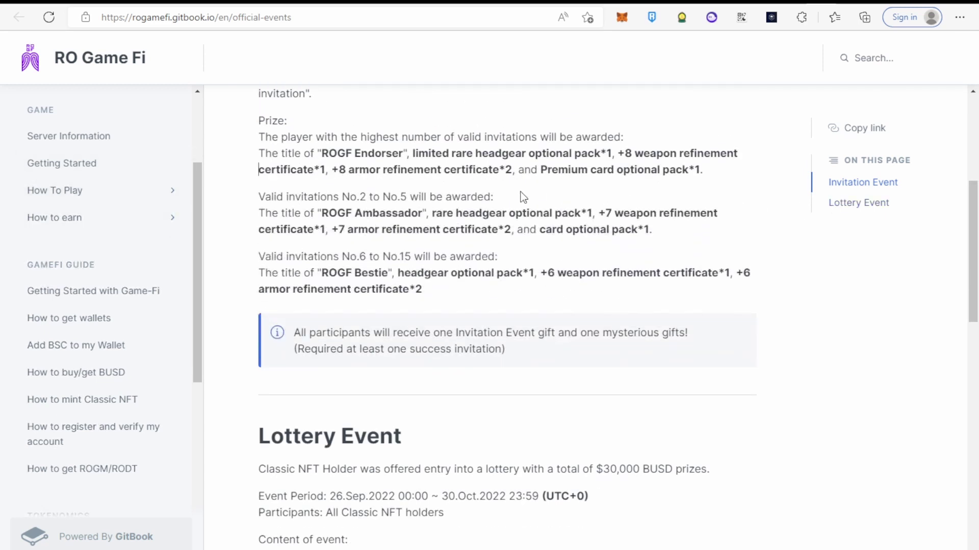
left_click_drag(260, 196, 274, 231)
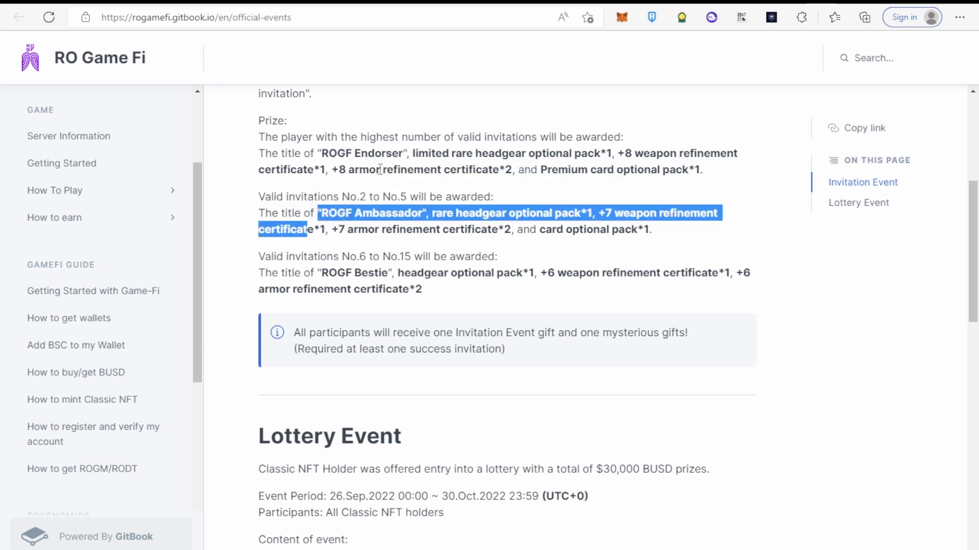
left_click(416, 222)
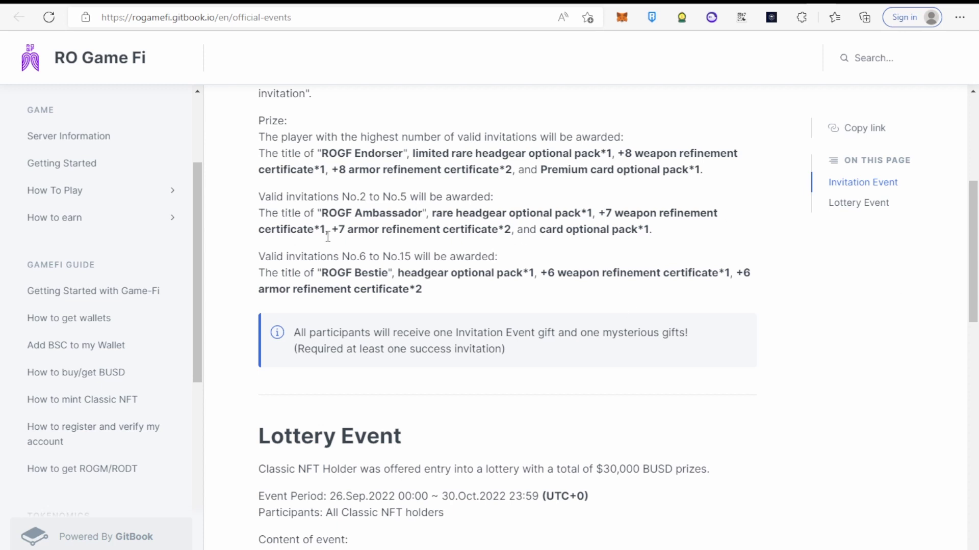
scroll(334, 255, "down", 2)
scroll(335, 255, "down", 2)
scroll(334, 255, "up", 4)
scroll(99, 306, "down", 2)
scroll(360, 207, "down", 2)
scroll(359, 206, "down", 1)
scroll(388, 189, "up", 5)
scroll(388, 189, "down", 5)
scroll(387, 189, "down", 3)
scroll(388, 189, "up", 3)
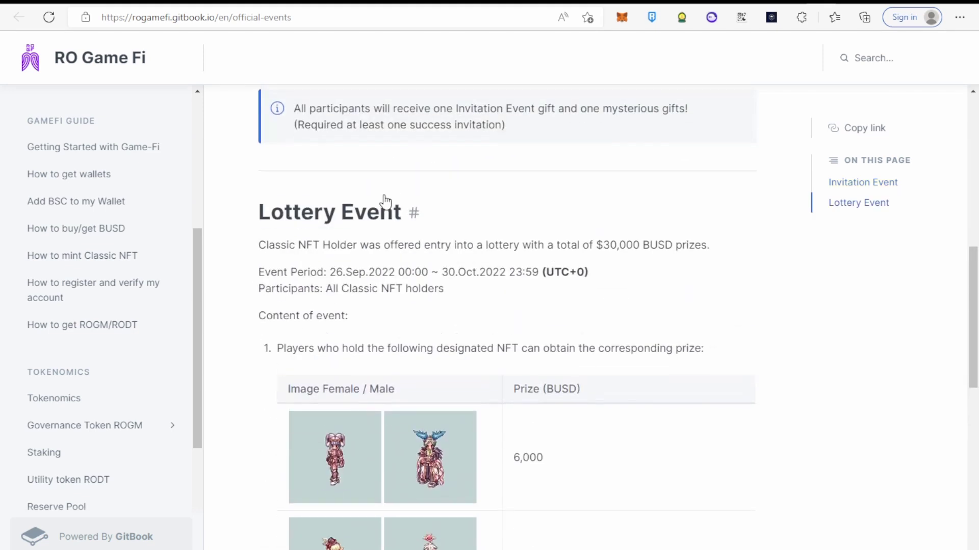
scroll(385, 195, "down", 1)
scroll(385, 197, "down", 2)
scroll(424, 201, "down", 1)
scroll(425, 201, "down", 2)
scroll(425, 201, "down", 4)
scroll(424, 201, "up", 2)
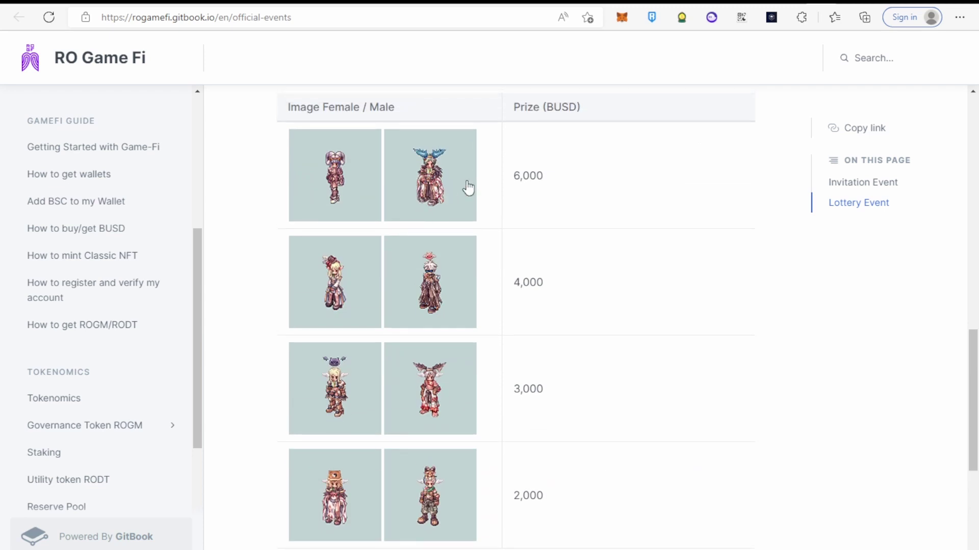
scroll(470, 188, "down", 2)
scroll(455, 214, "down", 2)
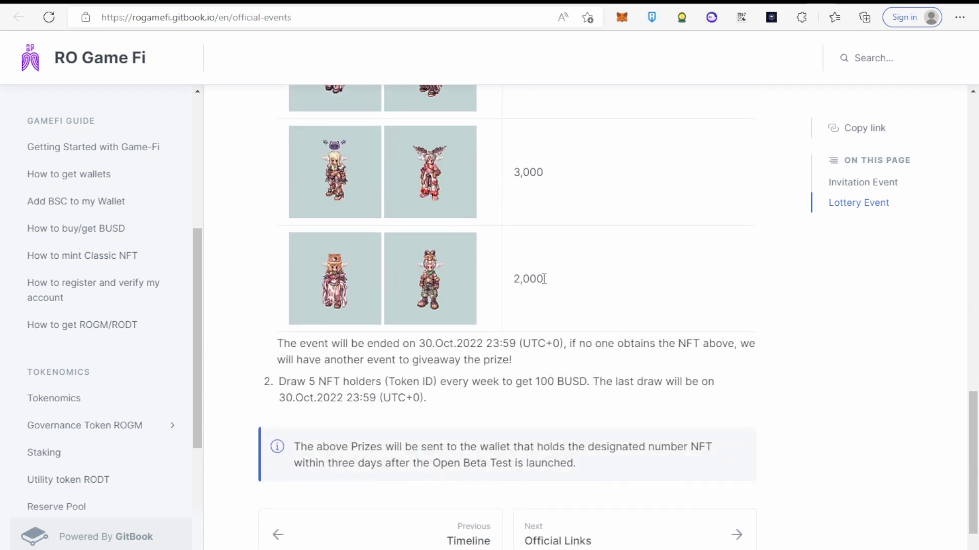
scroll(454, 214, "up", 2)
scroll(536, 282, "up", 3)
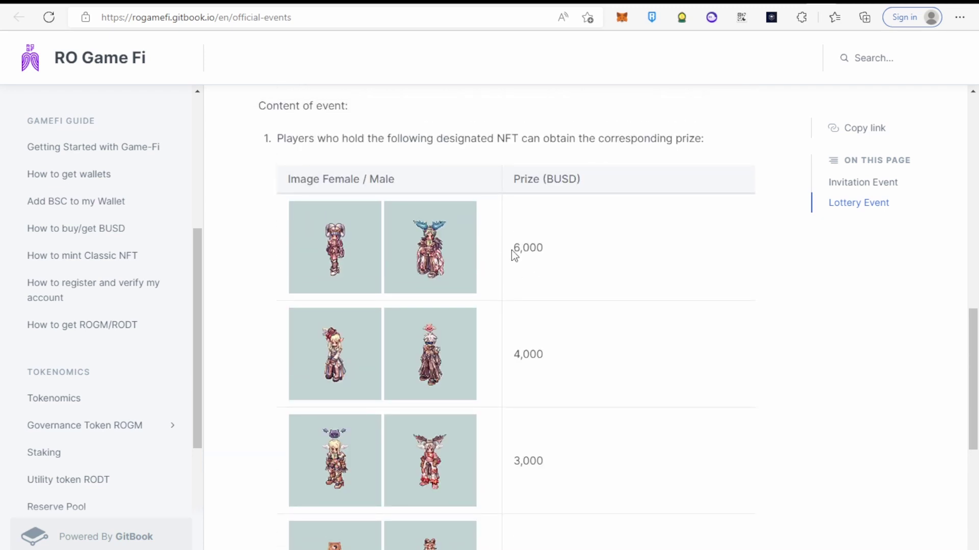
scroll(511, 250, "down", 3)
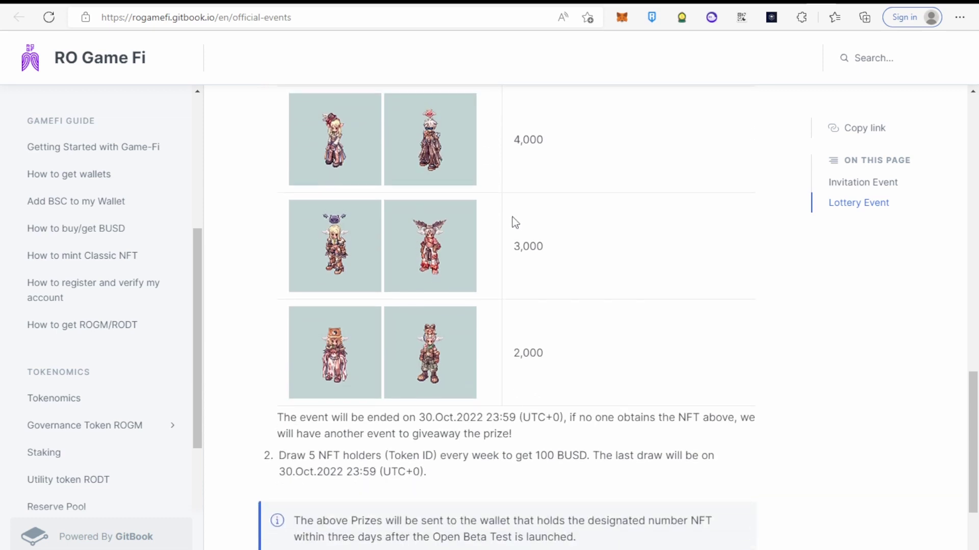
scroll(508, 237, "down", 1)
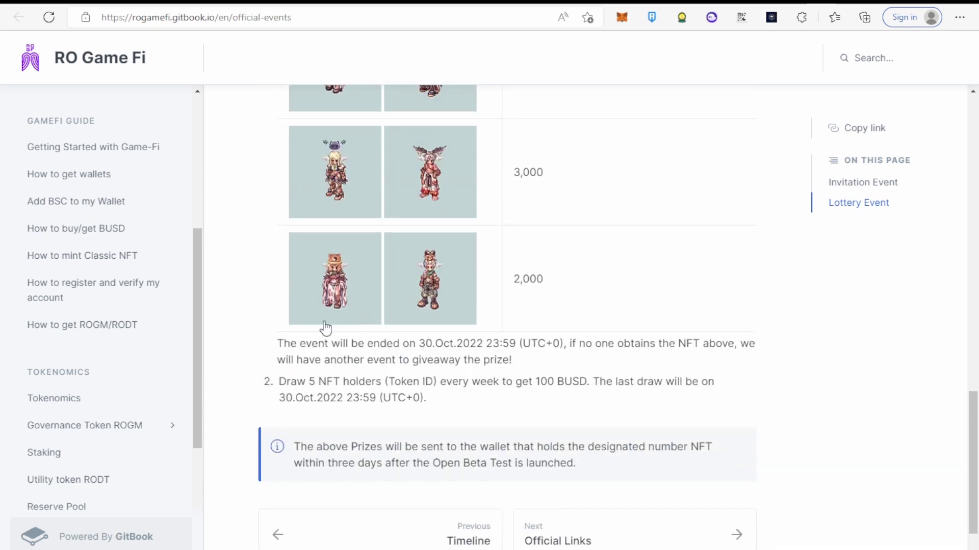
mouse_move(279, 343)
left_mouse_down()
mouse_move(490, 343)
mouse_move(428, 343)
left_mouse_up()
left_click(495, 343)
left_click(482, 341)
mouse_move(291, 381)
left_mouse_down()
mouse_move(621, 389)
mouse_move(382, 398)
mouse_move(425, 405)
left_mouse_up()
left_click(332, 401)
left_click_drag(346, 398, 411, 399)
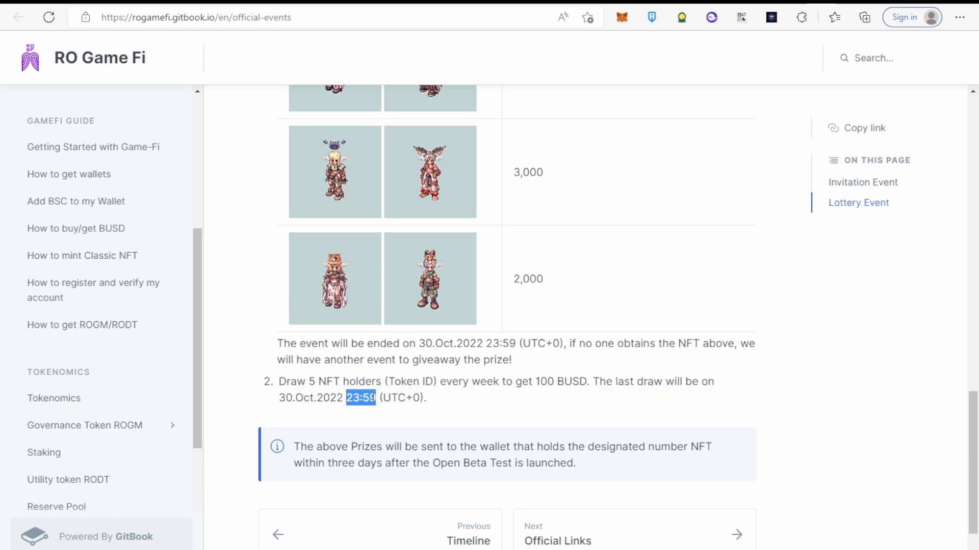
Go via Server Information and Getting Started to Tokenomics, highlighting its opening sentence
left_click(408, 407)
scroll(268, 329, "up", 5)
scroll(268, 330, "up", 5)
scroll(229, 268, "up", 5)
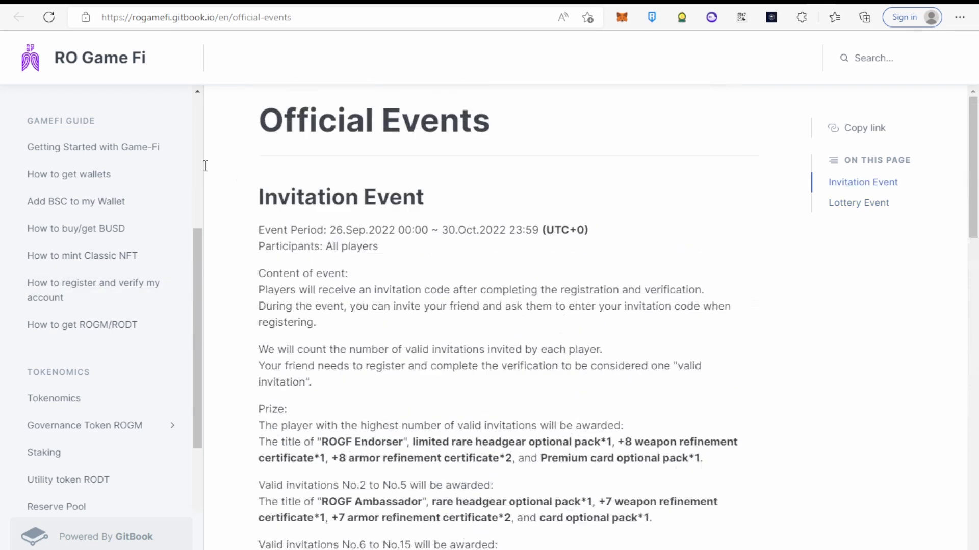
scroll(114, 230, "up", 3)
scroll(77, 191, "up", 3)
scroll(46, 169, "up", 2)
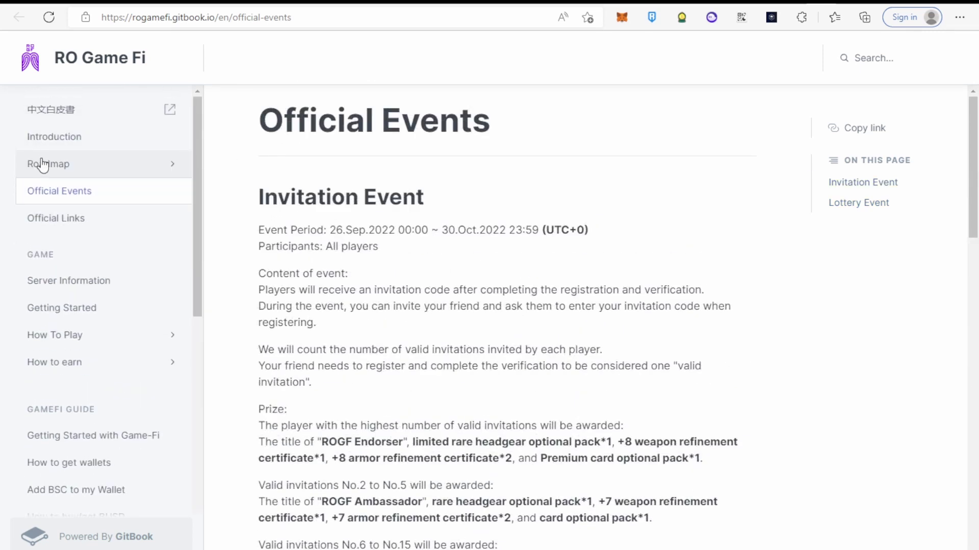
scroll(44, 165, "down", 4)
scroll(46, 168, "down", 1)
scroll(146, 266, "up", 1)
scroll(146, 265, "up", 3)
scroll(40, 293, "down", 1)
left_click(72, 209)
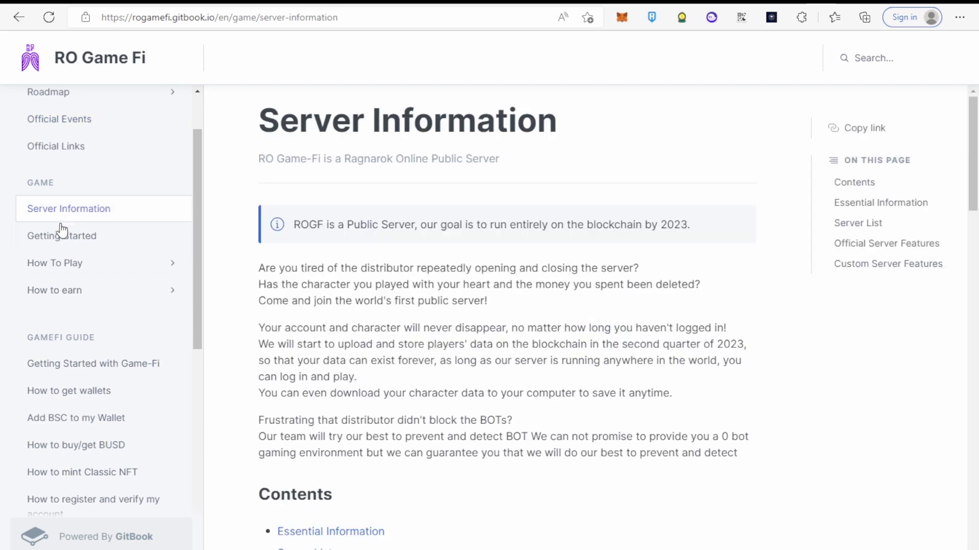
left_click(62, 235)
scroll(69, 278, "down", 2)
scroll(68, 278, "down", 3)
scroll(64, 269, "up", 3)
scroll(64, 269, "down", 5)
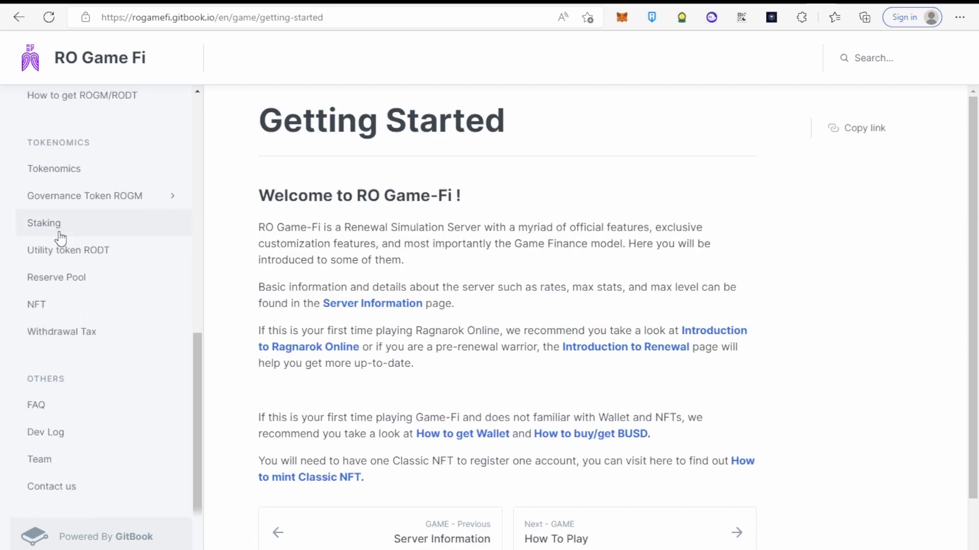
left_click(54, 206)
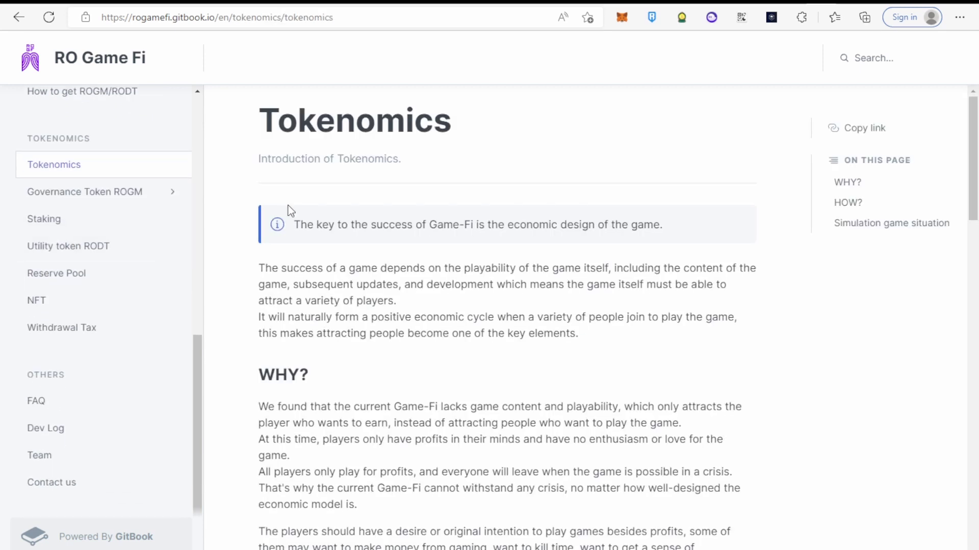
scroll(310, 205, "down", 3)
scroll(309, 205, "down", 3)
scroll(310, 206, "up", 3)
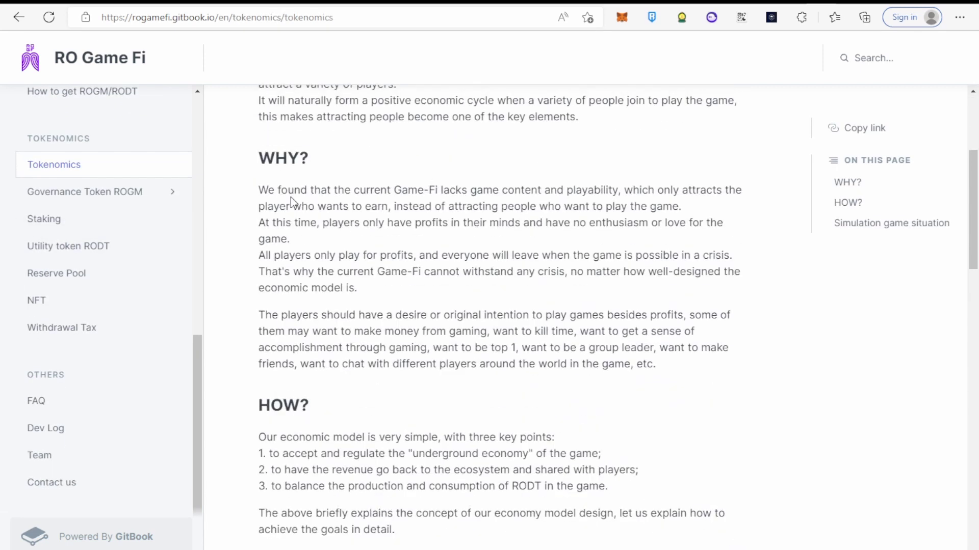
scroll(300, 200, "up", 3)
scroll(526, 292, "down", 3)
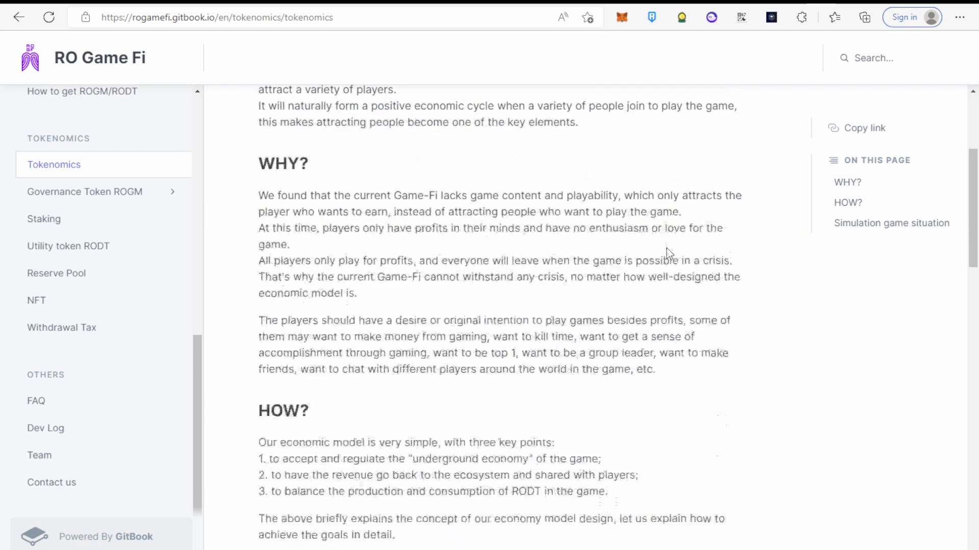
scroll(540, 218, "up", 2)
mouse_move(267, 196)
left_mouse_down()
mouse_move(569, 198)
mouse_move(410, 201)
left_mouse_up()
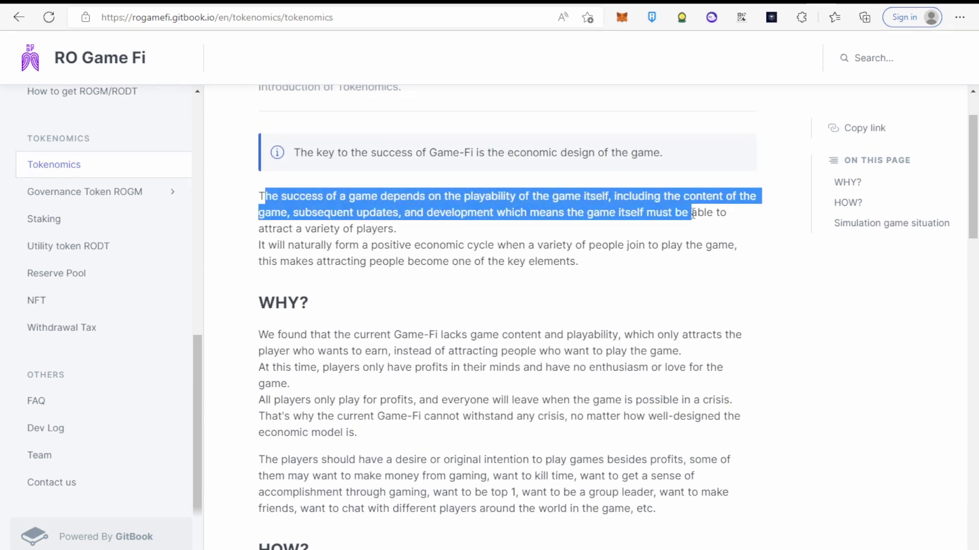
scroll(409, 201, "up", 1)
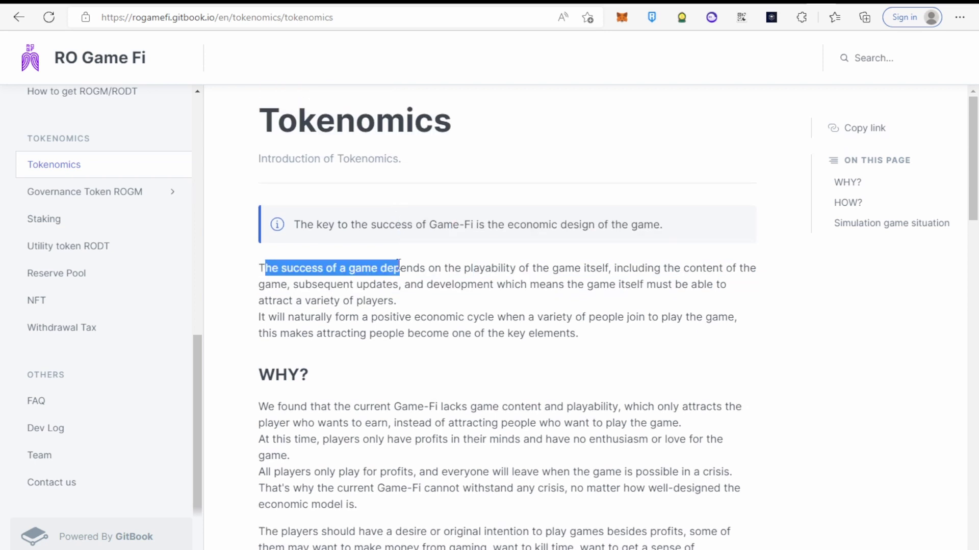
mouse_move(408, 201)
left_mouse_down()
mouse_move(577, 289)
mouse_move(715, 310)
left_mouse_up()
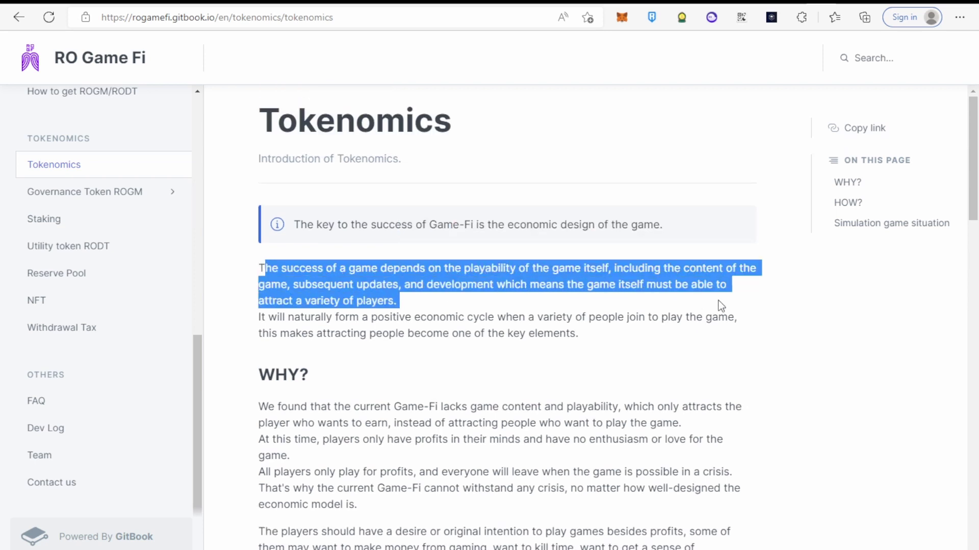
left_click(683, 314)
scroll(454, 291, "down", 2)
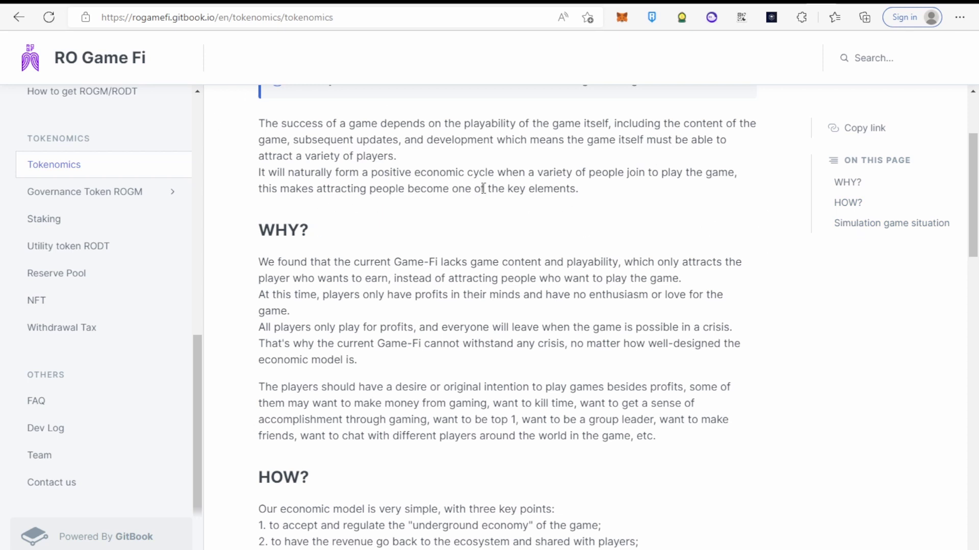
scroll(467, 188, "down", 5)
scroll(467, 188, "up", 2)
scroll(426, 229, "down", 5)
scroll(427, 229, "down", 5)
scroll(427, 229, "down", 5)
scroll(427, 230, "down", 5)
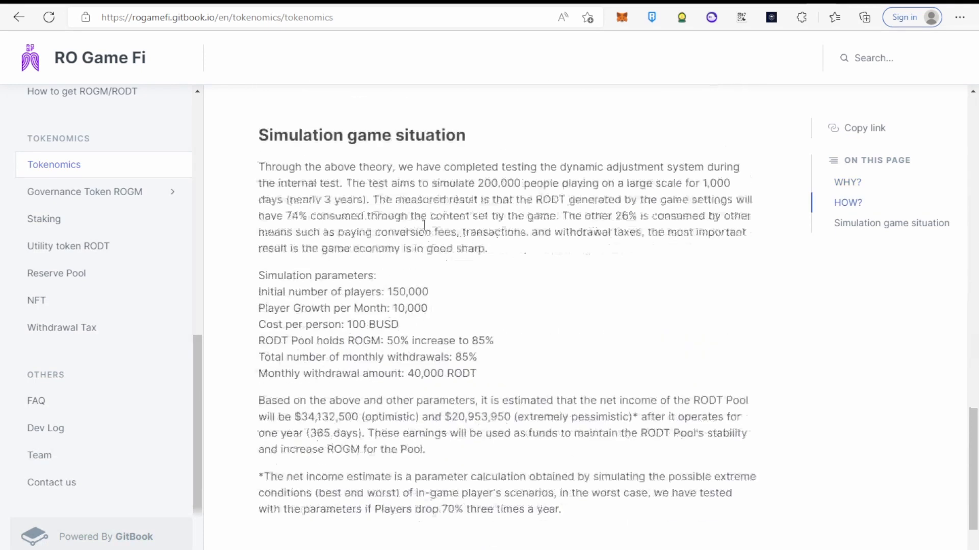
scroll(398, 206, "down", 2)
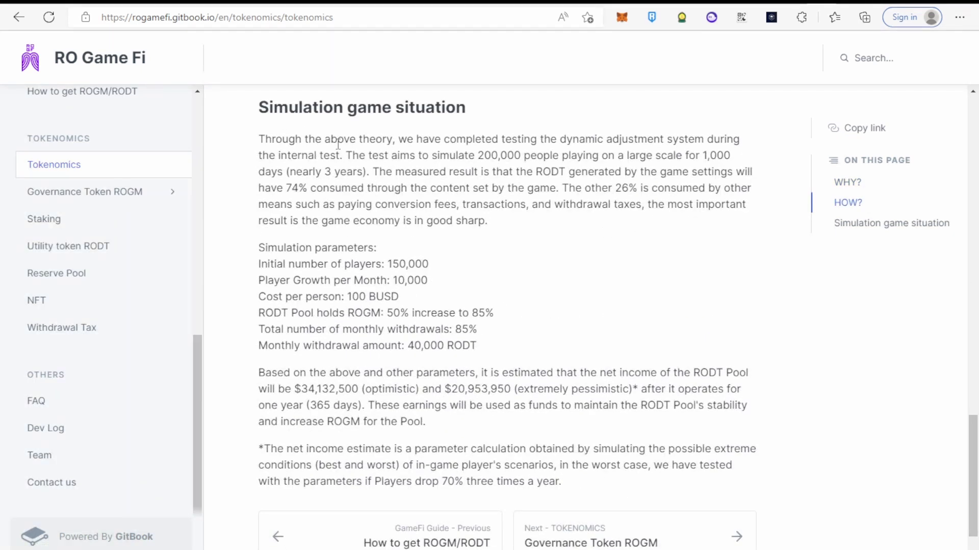
scroll(376, 193, "down", 2)
scroll(321, 187, "down", 1)
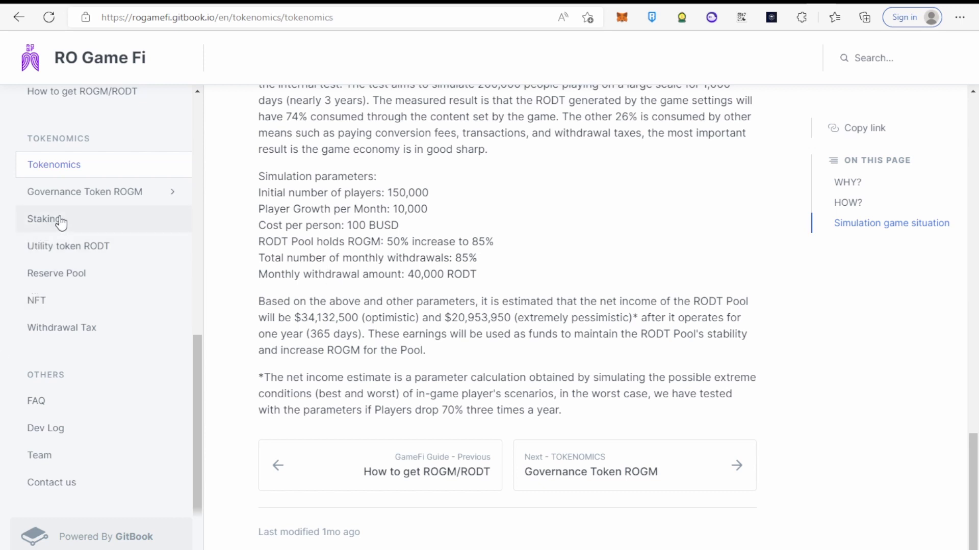
Open ROGM Allocation and highlight the RODT Pool, Marketing, Team and Pre-Sale allocation figures
left_click(80, 191)
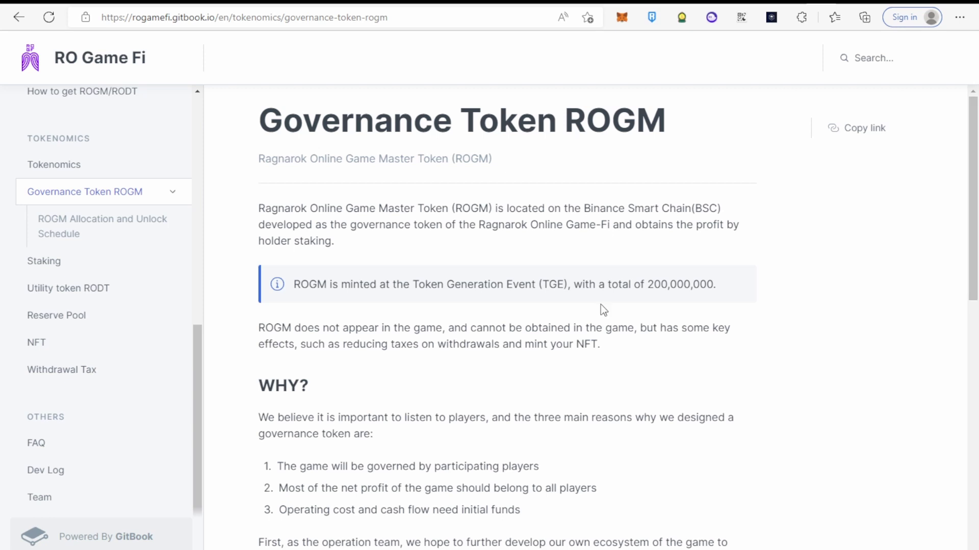
left_click(105, 226)
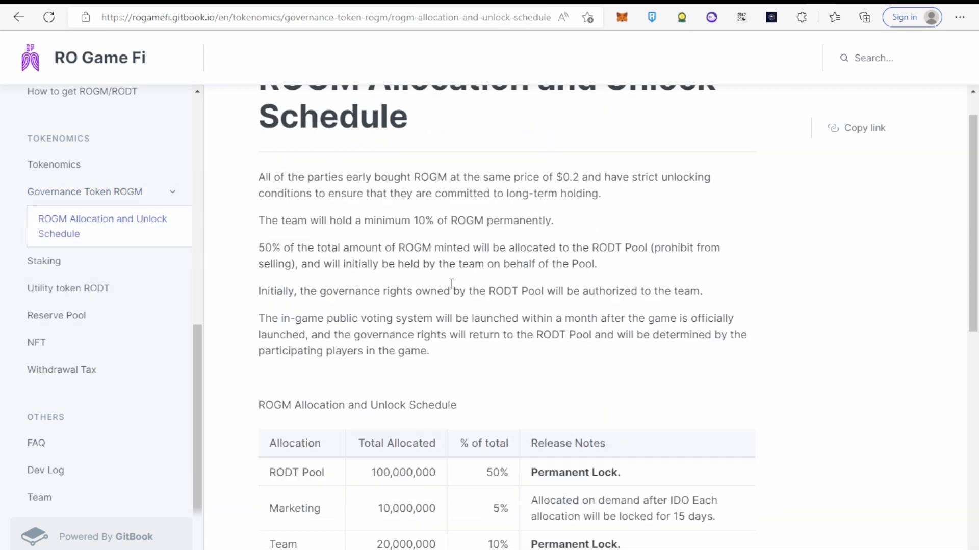
scroll(451, 285, "down", 3)
scroll(450, 285, "down", 2)
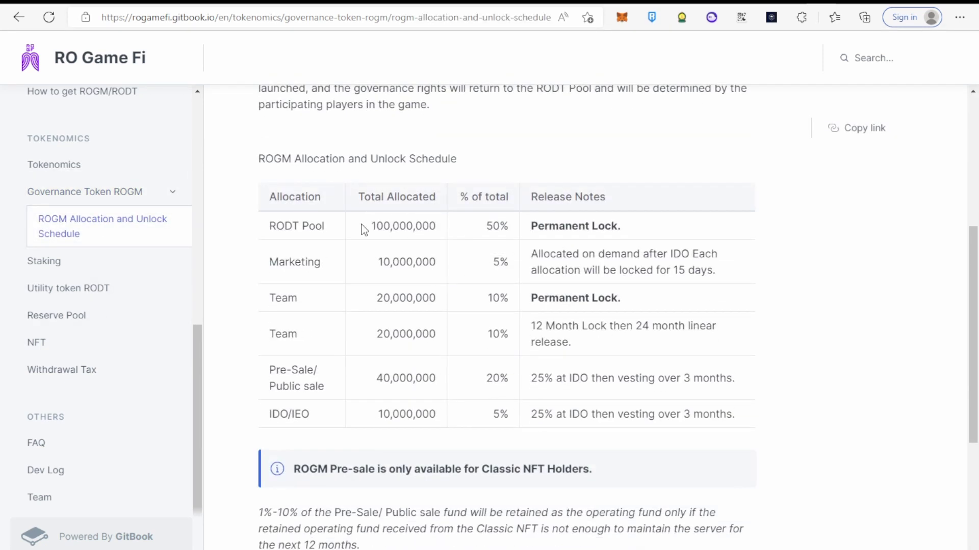
left_click_drag(363, 228, 441, 231)
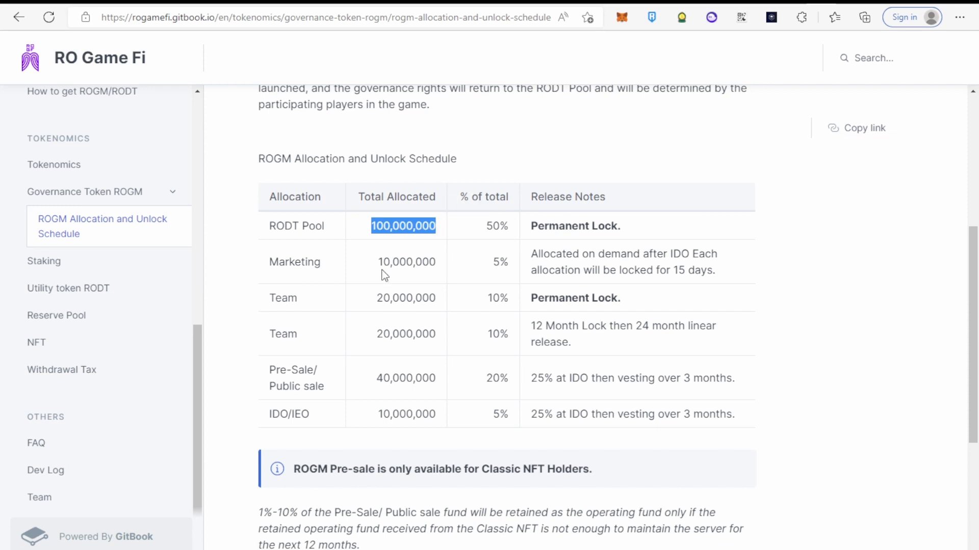
left_click_drag(376, 262, 442, 263)
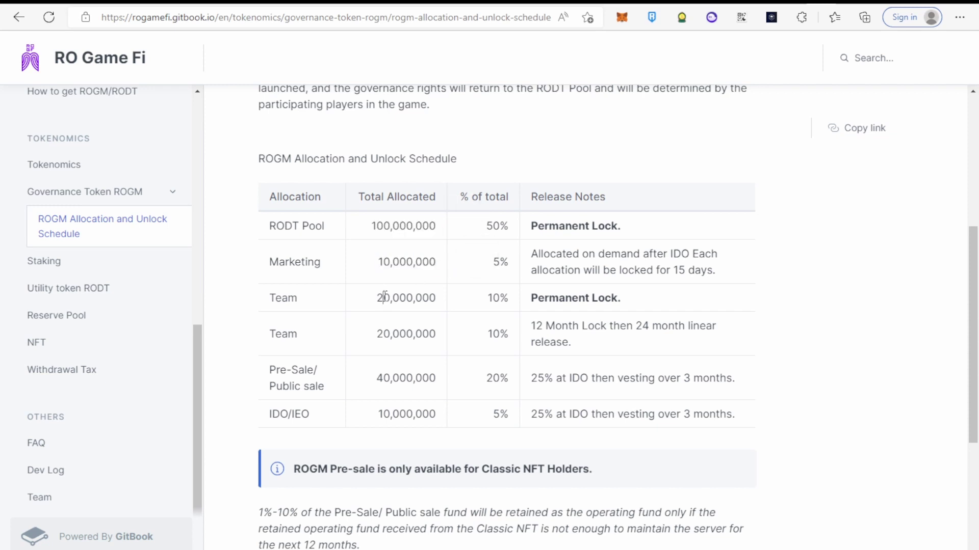
left_click_drag(382, 298, 436, 300)
left_click_drag(383, 334, 430, 334)
left_click(428, 334)
left_click_drag(377, 377, 442, 378)
left_click(331, 468)
scroll(148, 451, "down", 1)
scroll(428, 229, "down", 4)
scroll(403, 204, "up", 5)
scroll(404, 204, "up", 3)
scroll(253, 259, "up", 3)
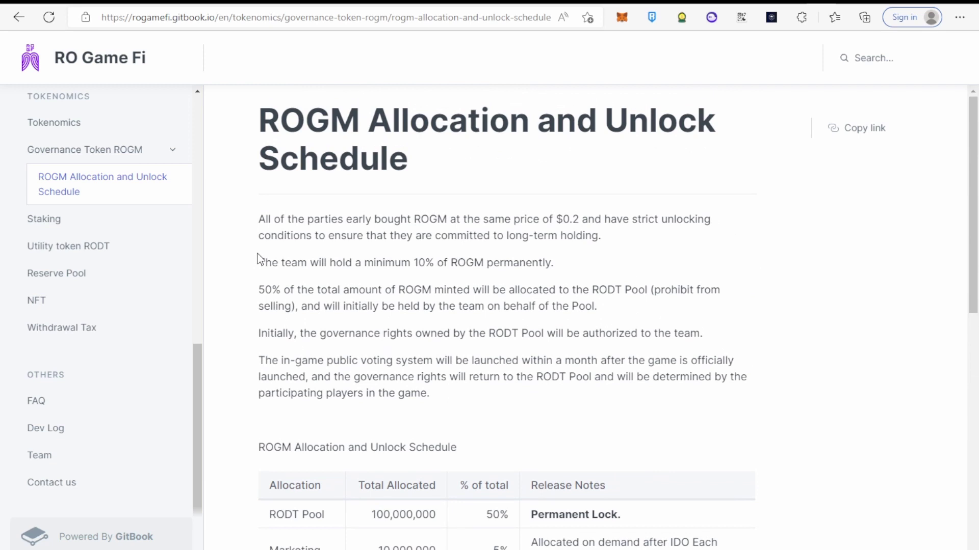
scroll(259, 259, "down", 5)
scroll(259, 260, "down", 5)
scroll(260, 250, "down", 2)
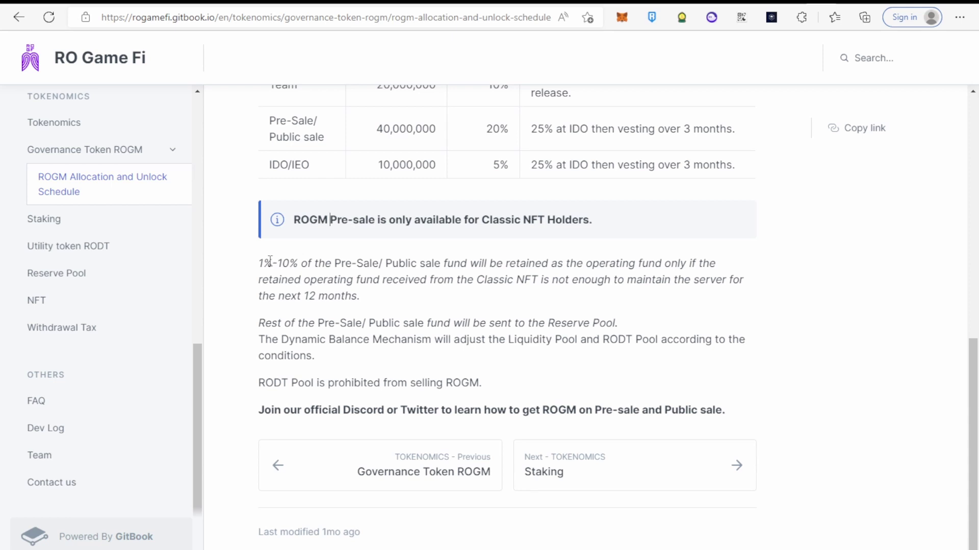
Highlight the retained operating fund paragraph and the Dynamic Balance Mechanism sentence
mouse_move(260, 263)
left_mouse_down()
mouse_move(736, 274)
mouse_move(516, 279)
mouse_move(634, 303)
left_mouse_up()
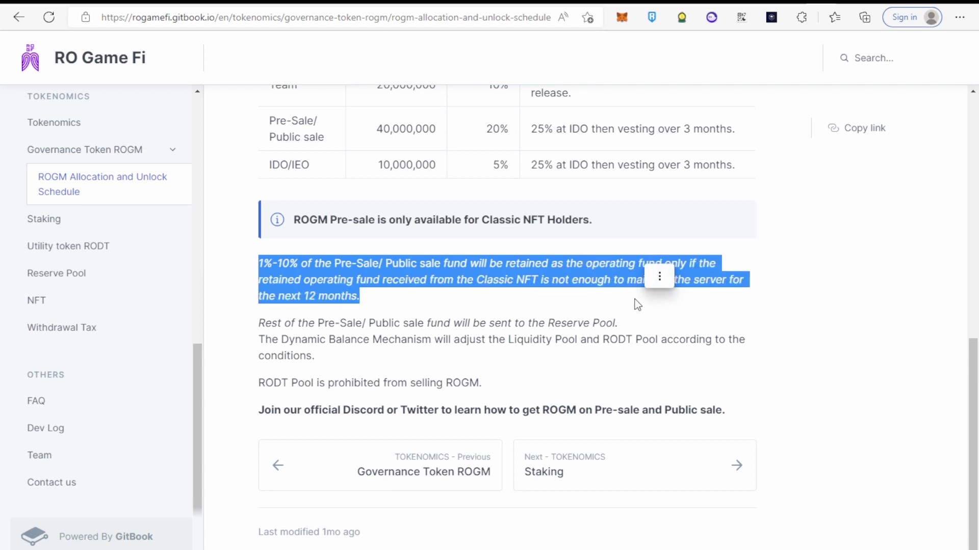
left_click(634, 304)
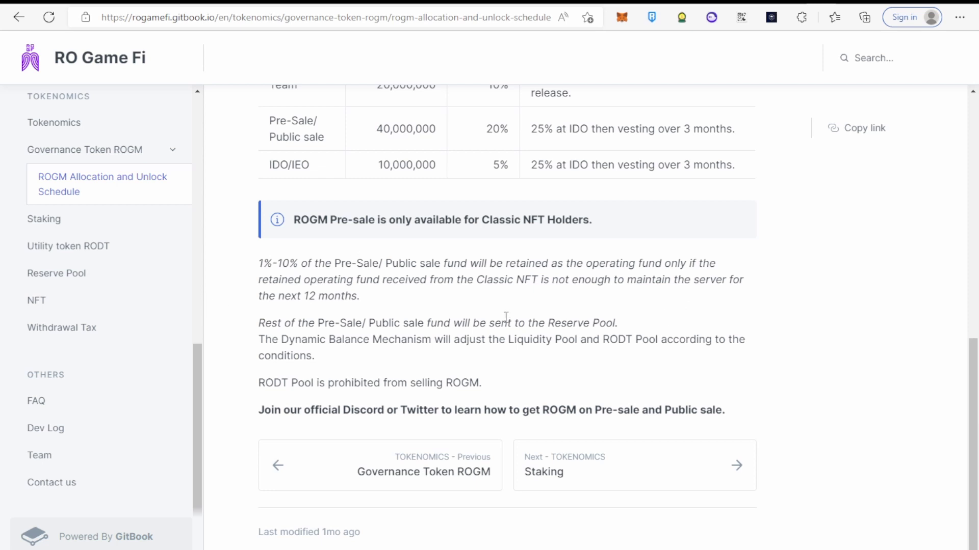
left_click_drag(260, 340, 543, 340)
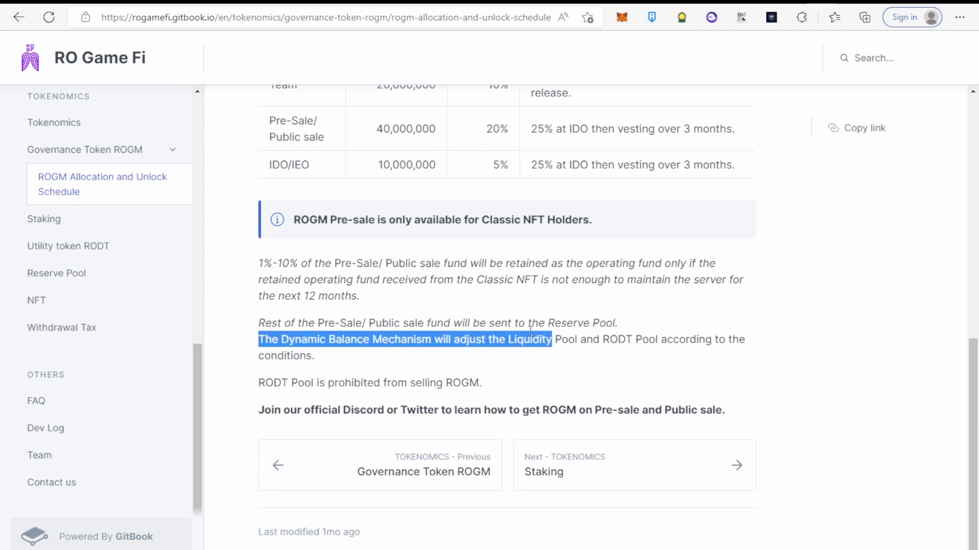
left_click(381, 323)
left_click_drag(295, 340, 642, 354)
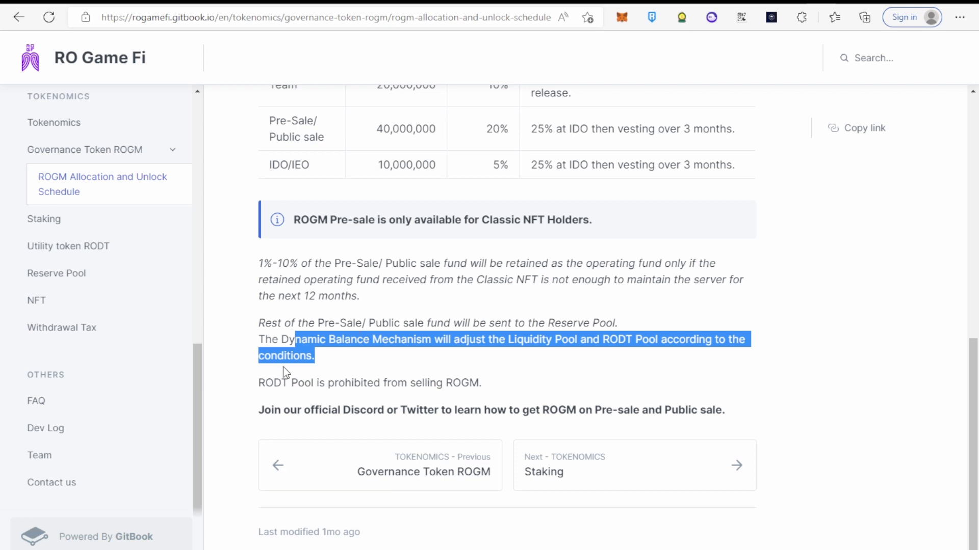
left_click(300, 323)
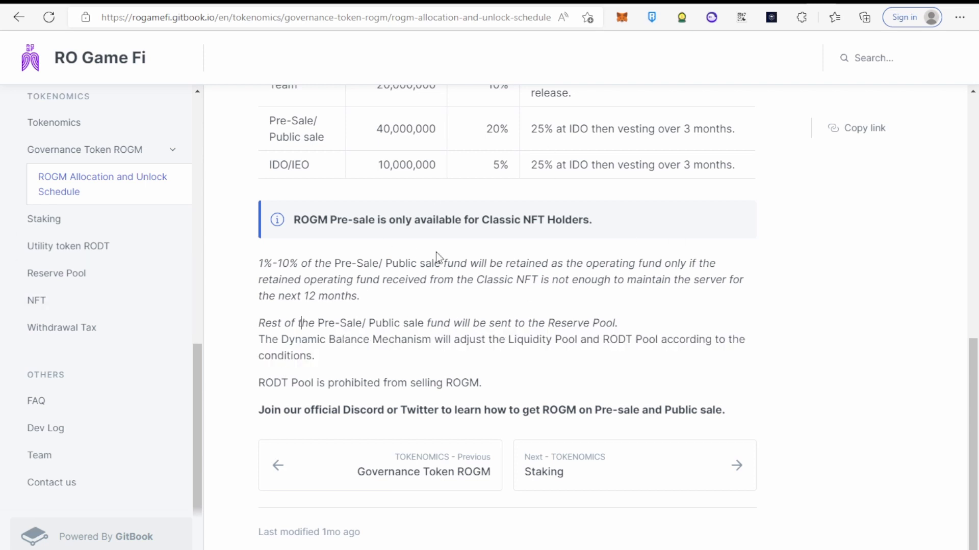
scroll(320, 307, "up", 2)
On the Staking page, highlight the sentence about income being converted into BUSD
left_click(43, 219)
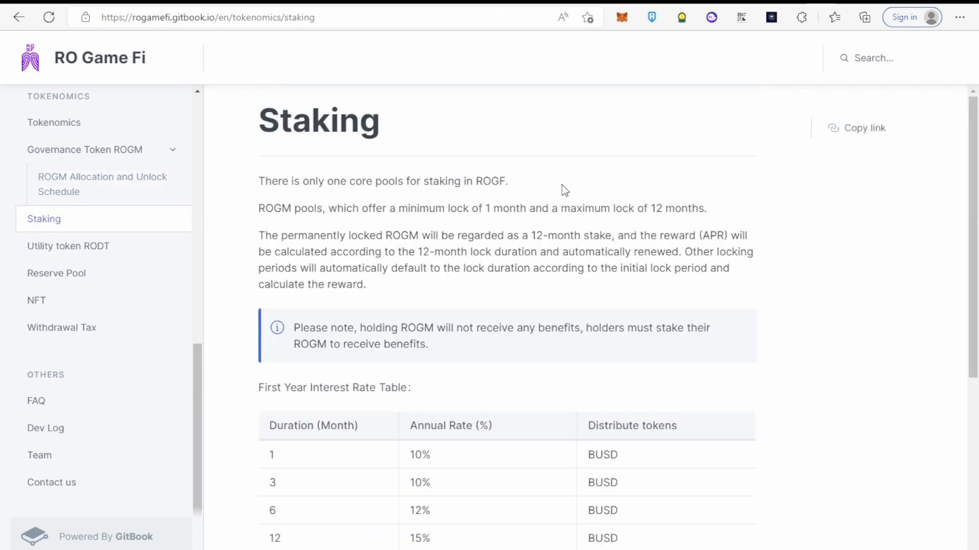
scroll(562, 185, "down", 3)
scroll(396, 217, "down", 2)
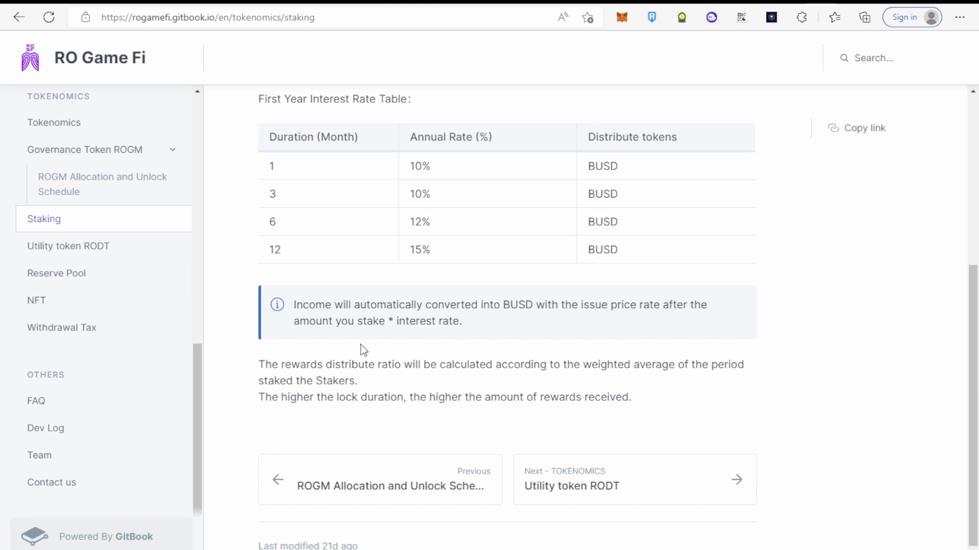
left_click_drag(302, 306, 637, 325)
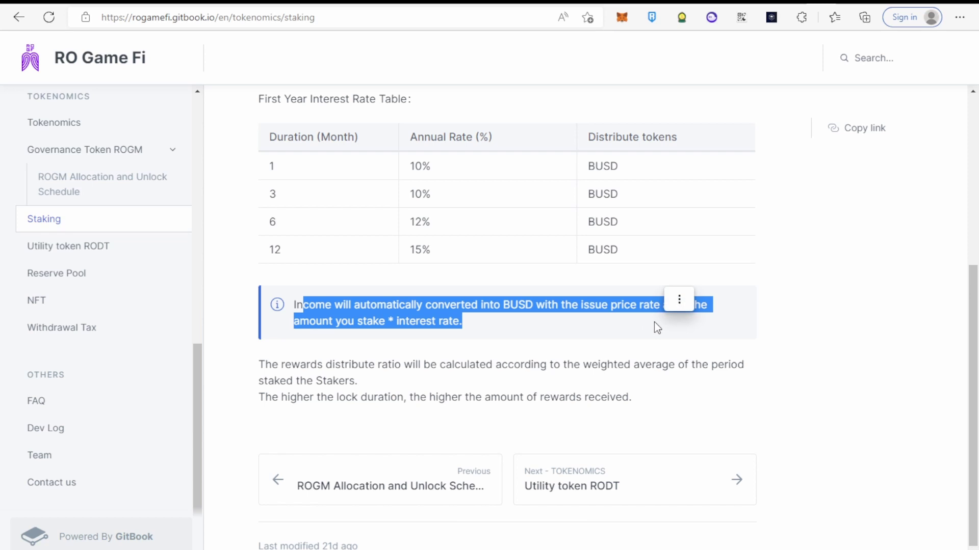
left_click(565, 324)
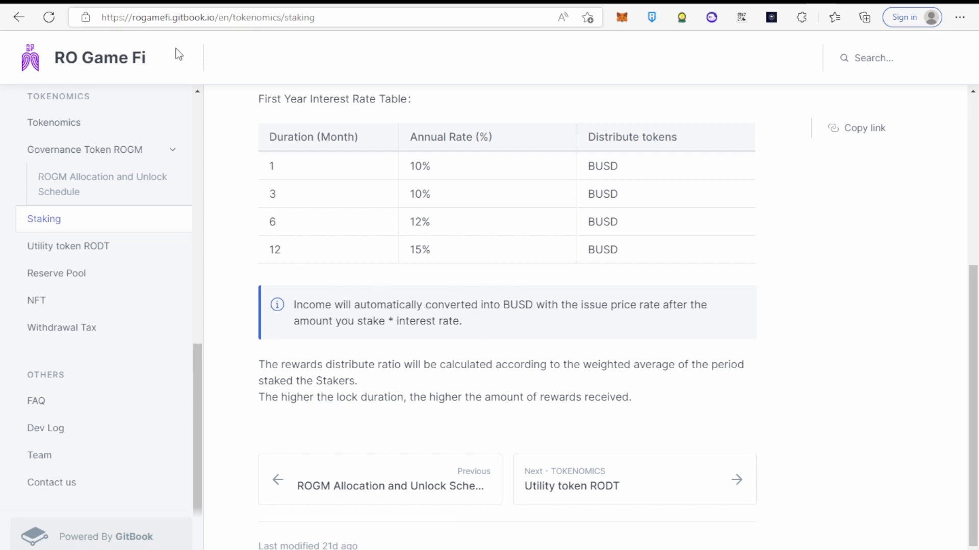
scroll(336, 220, "up", 3)
scroll(336, 220, "down", 2)
scroll(463, 352, "down", 1)
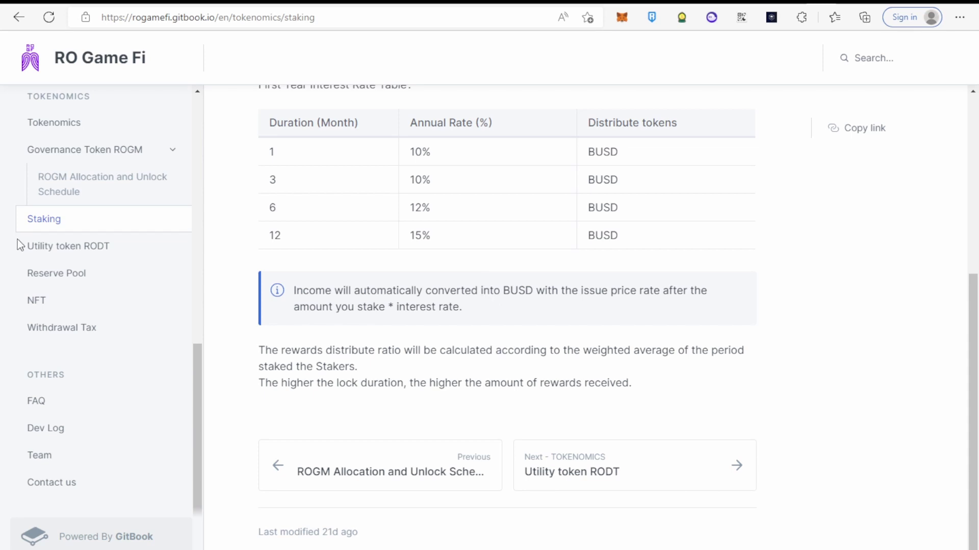
On the RODT page, highlight the opening sentence, the release methods and how players earn RODT
left_click(68, 246)
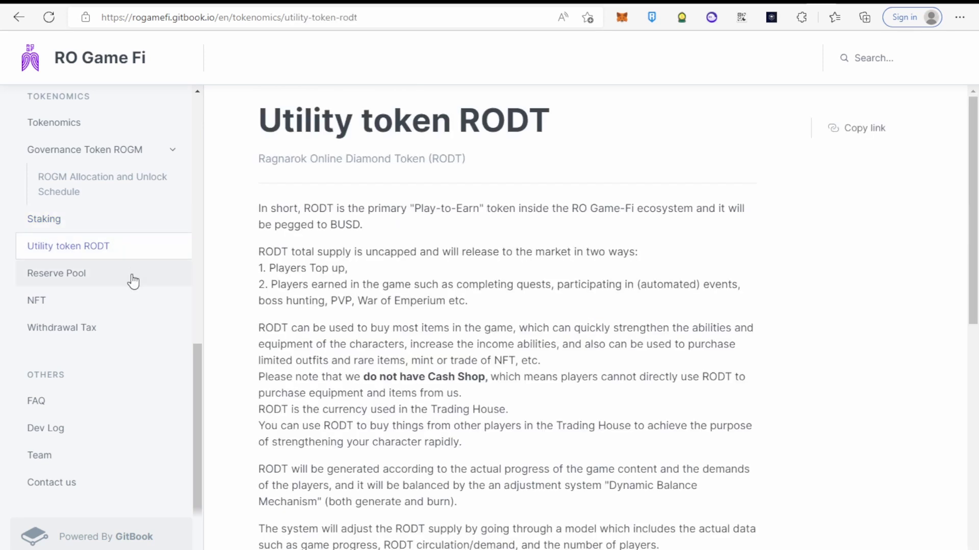
mouse_move(292, 213)
left_mouse_down()
mouse_move(526, 215)
mouse_move(742, 232)
left_mouse_up()
left_click(497, 208)
scroll(307, 264, "down", 1)
scroll(321, 230, "up", 1)
scroll(262, 215, "down", 1)
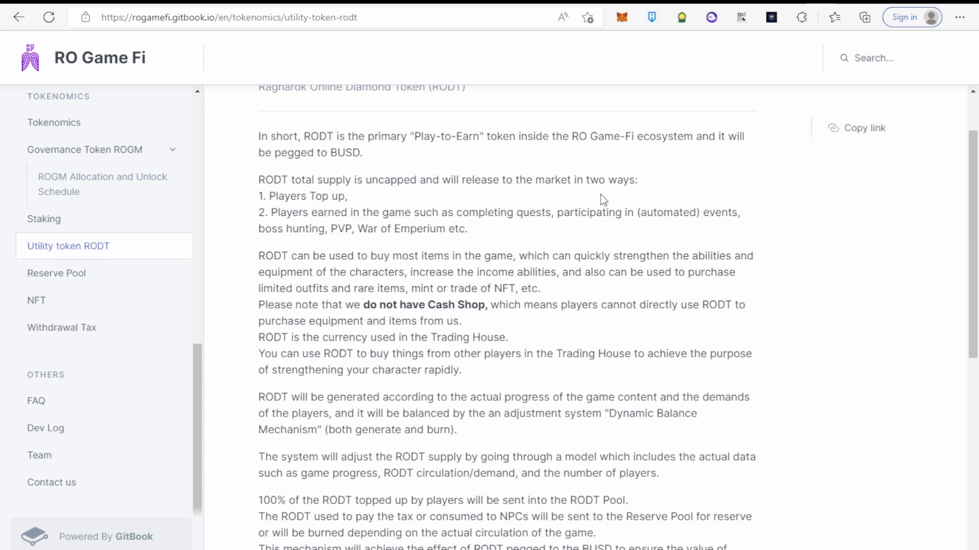
left_click_drag(270, 196, 351, 198)
left_click(252, 222)
left_click_drag(270, 213, 732, 214)
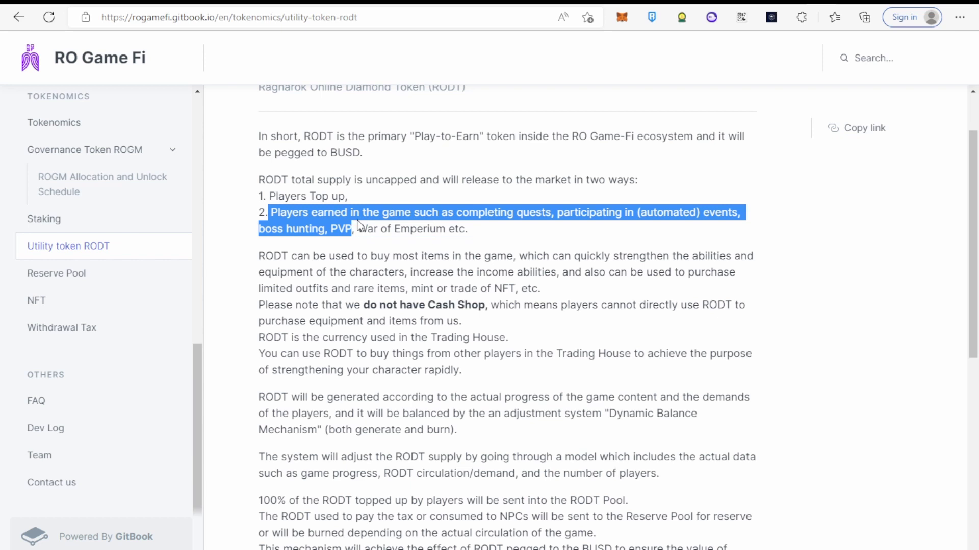
mouse_move(732, 214)
left_mouse_down()
mouse_move(442, 228)
mouse_move(468, 229)
mouse_move(459, 231)
left_mouse_up()
scroll(459, 232, "down", 2)
left_click_drag(501, 146, 469, 172)
left_click_drag(325, 160, 473, 159)
Highlight the no-direct-purchase note, equipment wording and RODT/BUSD exchange rate, then go to Reserve Pool
left_click_drag(547, 160, 746, 162)
left_click_drag(452, 143, 424, 162)
left_click(293, 193)
left_click_drag(295, 177, 460, 177)
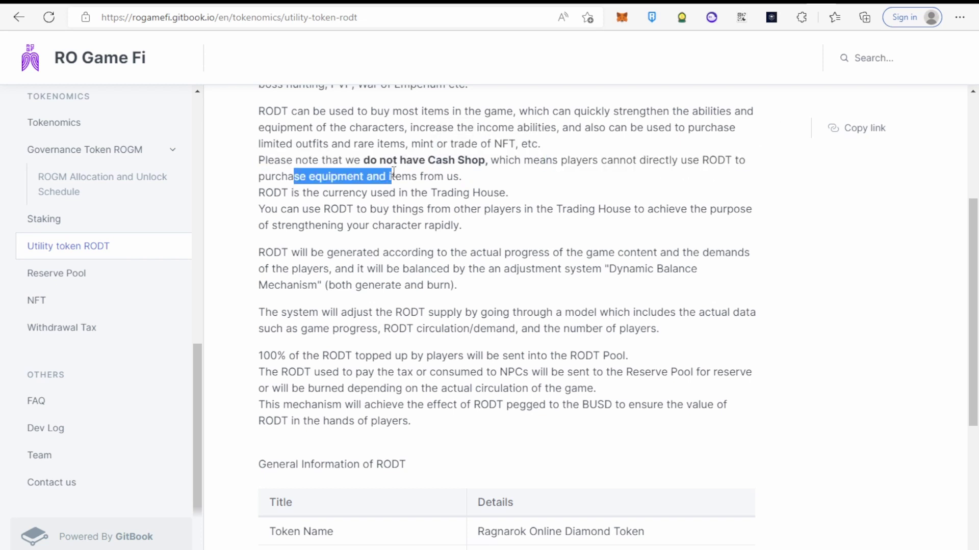
left_click(485, 161)
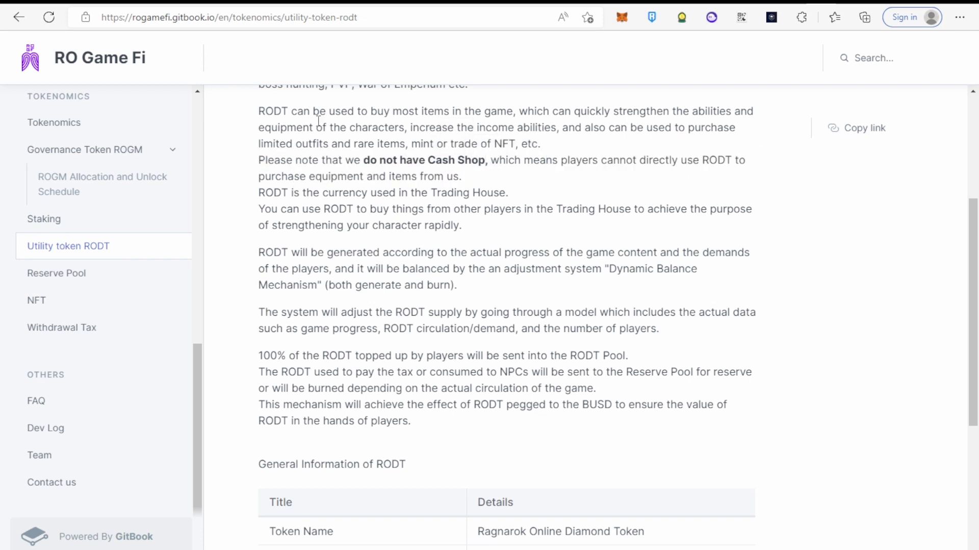
scroll(329, 207, "down", 5)
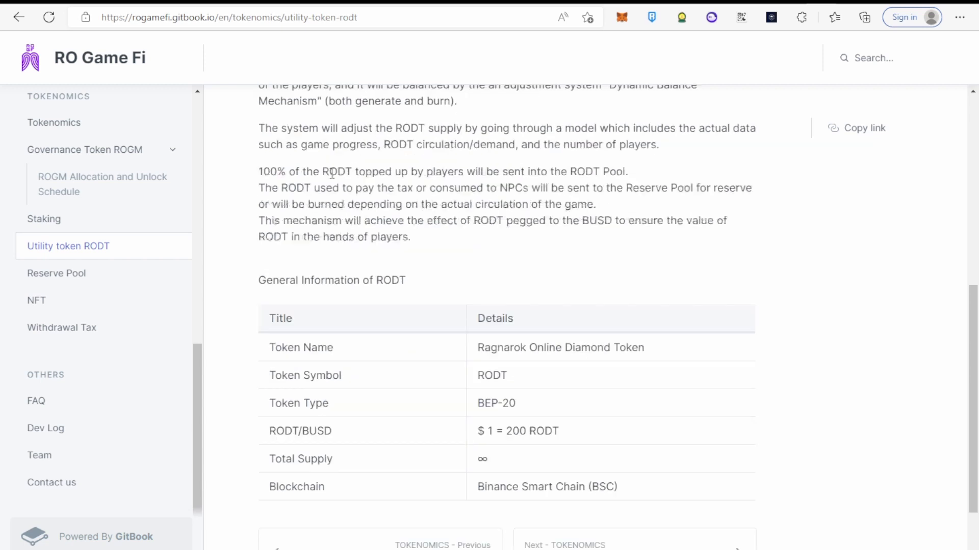
scroll(329, 206, "up", 1)
scroll(329, 206, "down", 2)
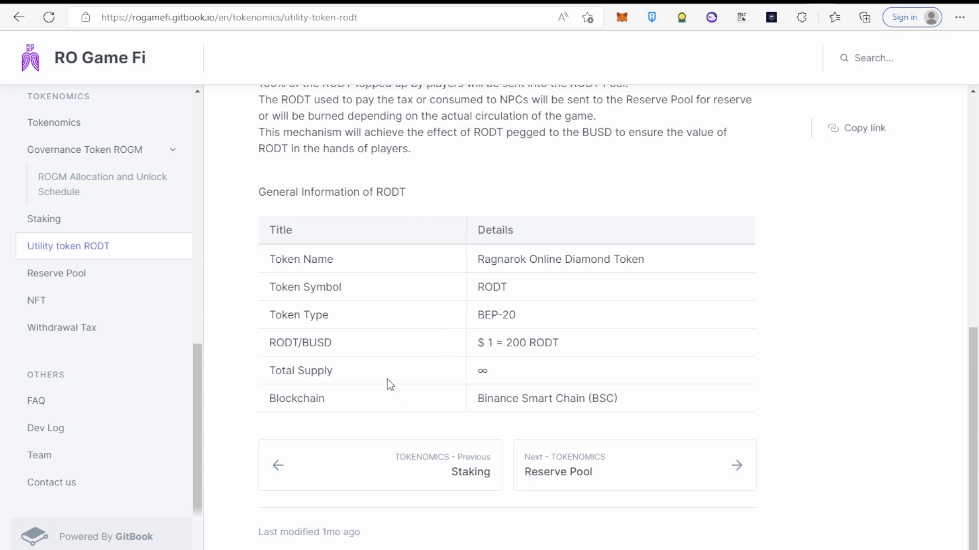
scroll(490, 367, "up", 1)
scroll(496, 375, "down", 1)
left_click_drag(478, 343, 546, 350)
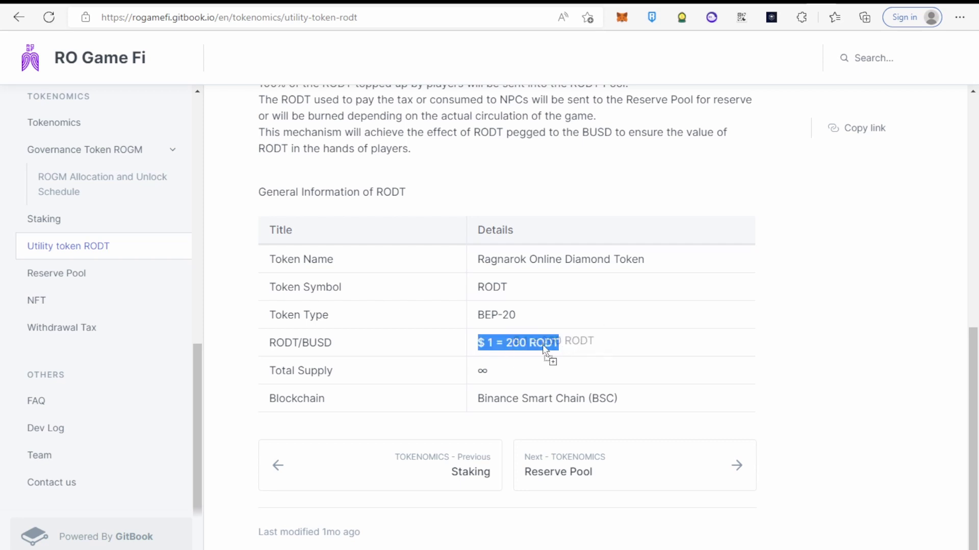
left_click(56, 273)
scroll(304, 196, "down", 1)
scroll(304, 196, "up", 1)
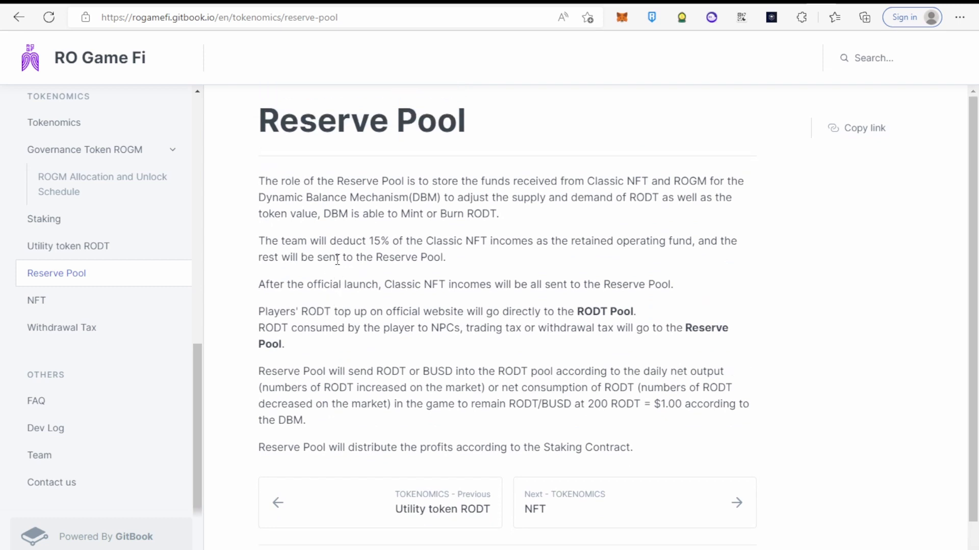
Highlight the 15% deduction sentence and the Reserve Pool's role paragraph, then go to NFT
left_click_drag(258, 241, 756, 244)
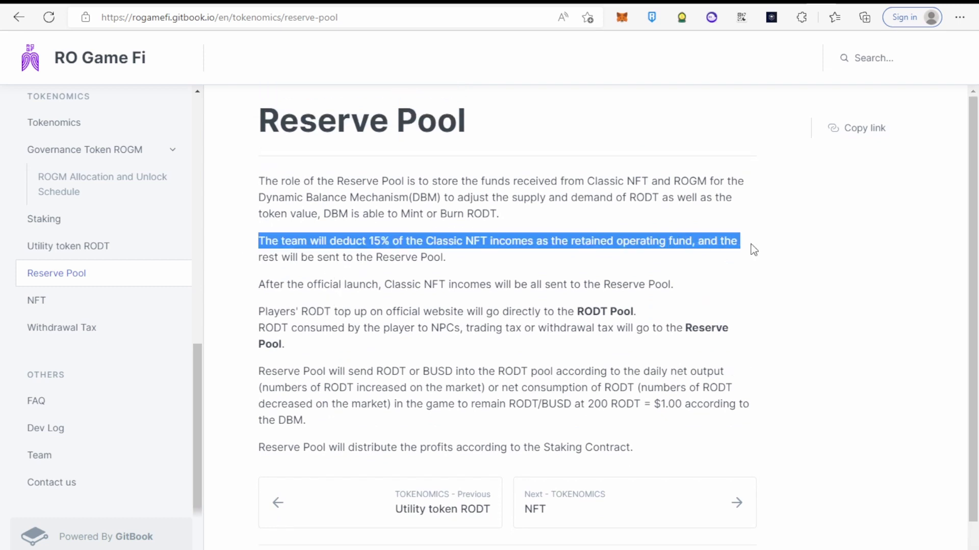
left_click(698, 255)
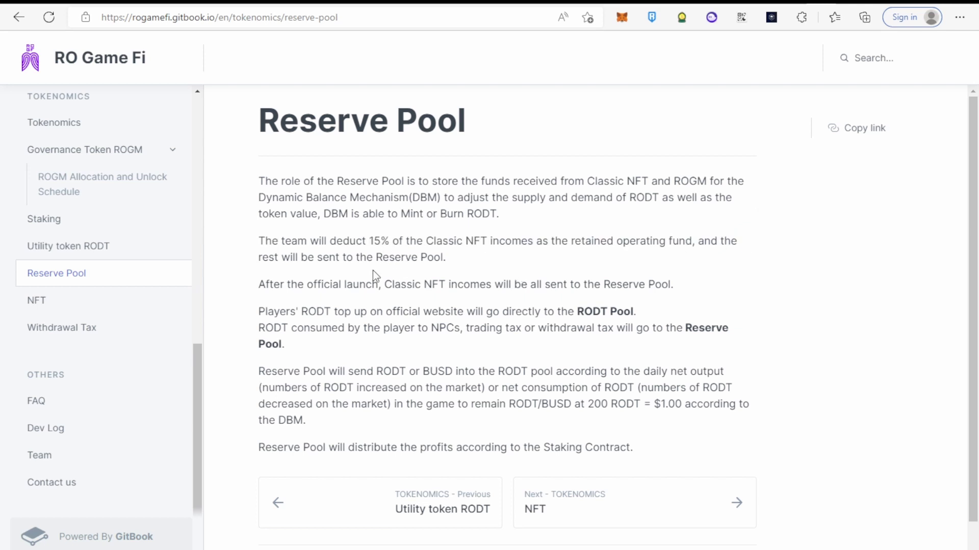
mouse_move(320, 182)
left_mouse_down()
mouse_move(644, 183)
mouse_move(311, 201)
left_mouse_up()
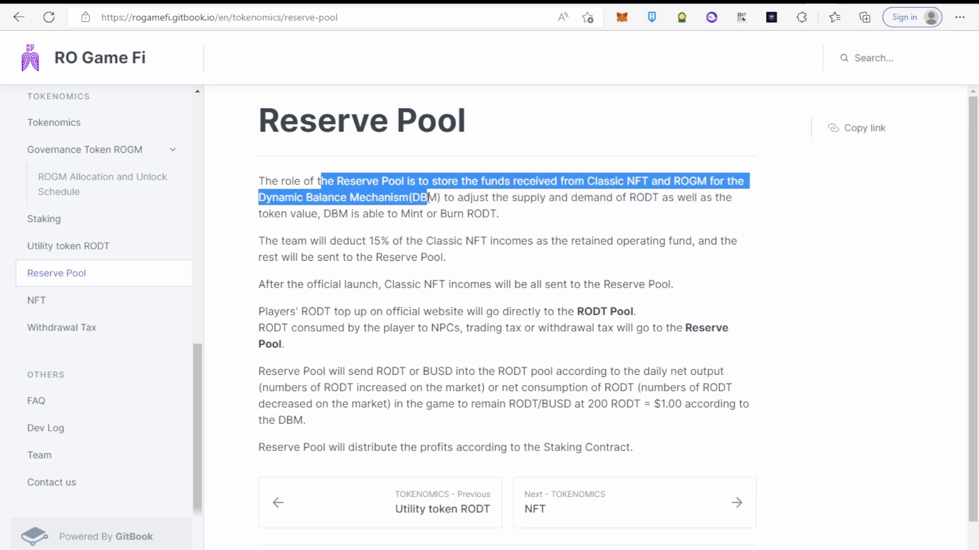
mouse_move(310, 200)
left_mouse_down()
mouse_move(542, 184)
mouse_move(406, 299)
mouse_move(512, 238)
mouse_move(509, 210)
left_mouse_up()
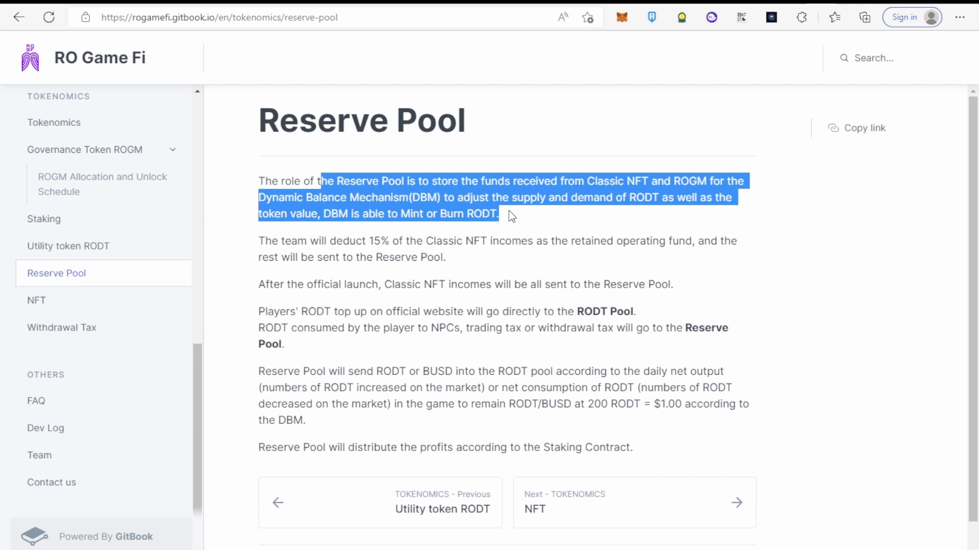
left_click(509, 209)
scroll(508, 210, "down", 1)
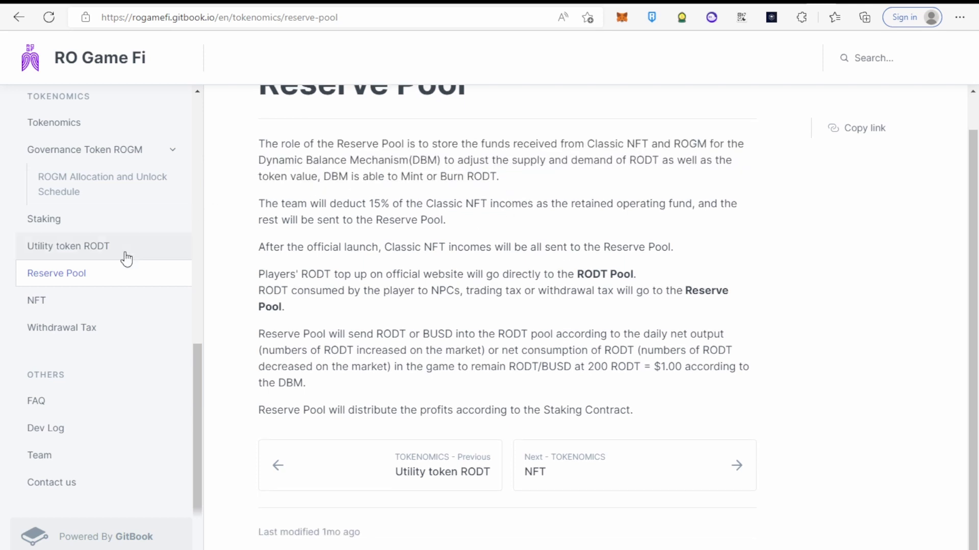
left_click(36, 301)
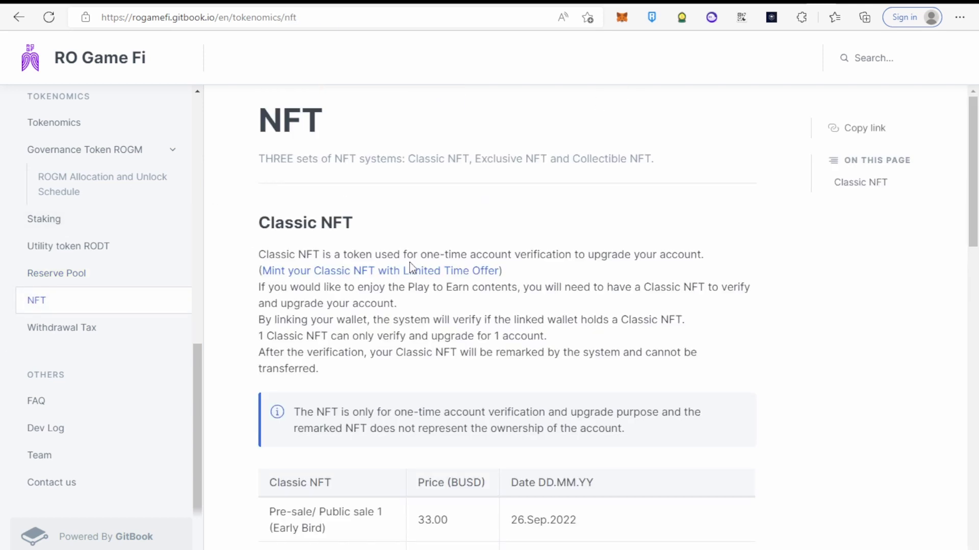
scroll(394, 272, "down", 3)
scroll(389, 271, "down", 3)
scroll(390, 271, "down", 2)
scroll(379, 265, "down", 1)
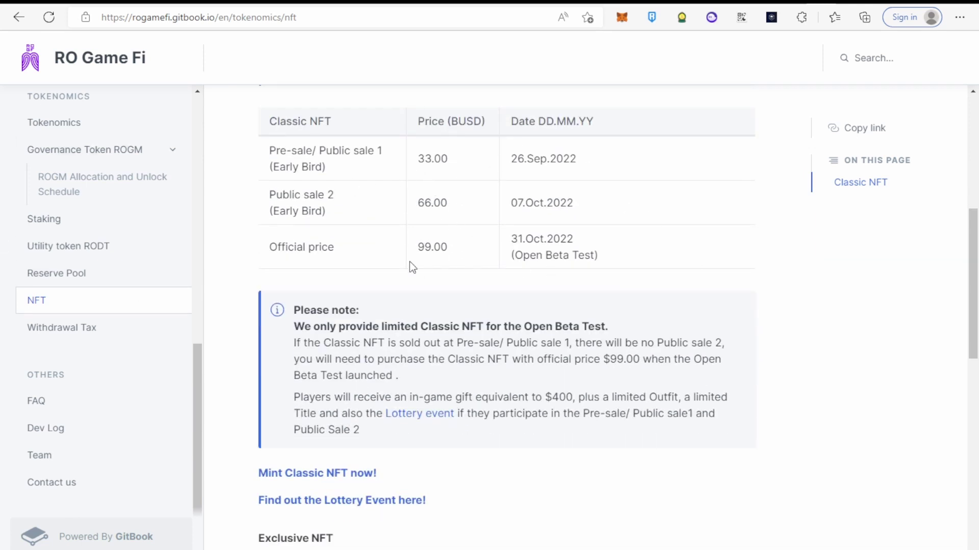
Highlight, then clear, the official 99.00 Classic NFT price in the price table
left_click(434, 247)
left_click(421, 251)
left_click_drag(418, 248, 451, 249)
scroll(448, 267, "down", 3)
scroll(406, 293, "down", 3)
scroll(405, 293, "up", 5)
scroll(343, 320, "up", 3)
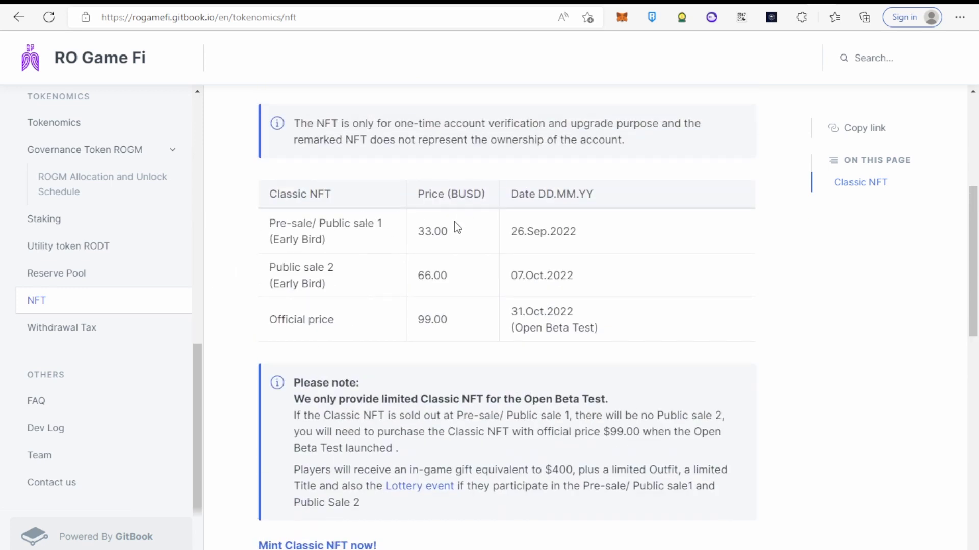
scroll(380, 243, "down", 3)
scroll(380, 243, "up", 2)
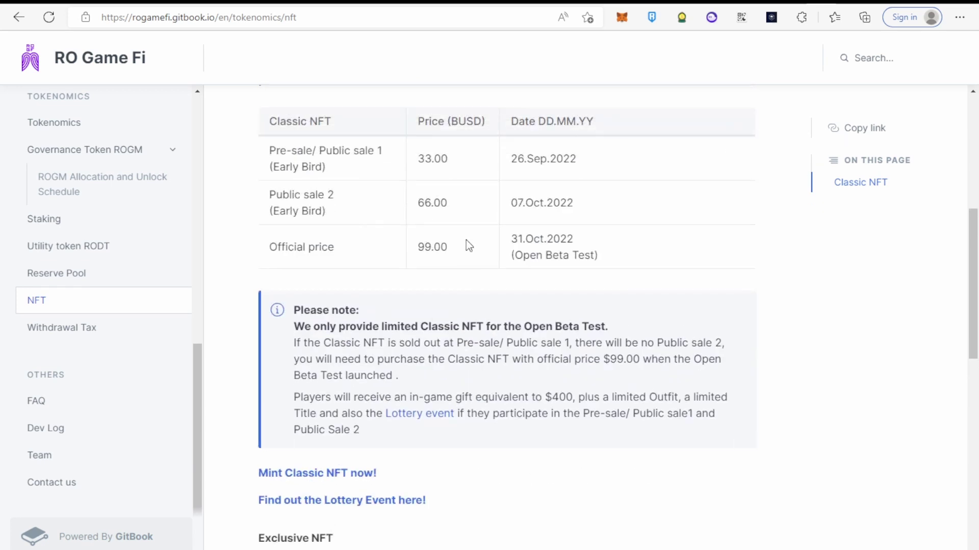
left_click_drag(451, 247, 412, 248)
left_click(405, 260)
Open the Withdrawal Tax page and highlight the 0-65,000 withdraw amount
left_click(61, 327)
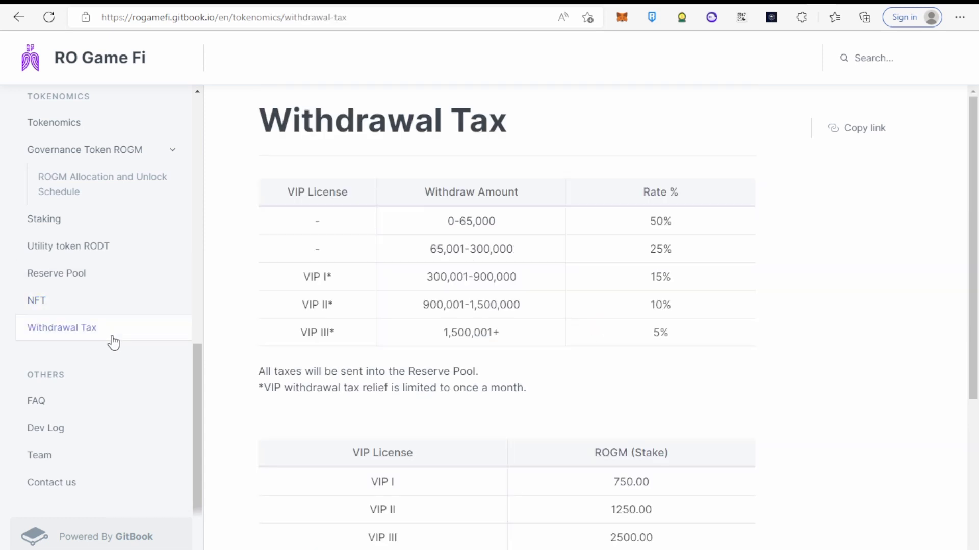
scroll(531, 215, "down", 3)
scroll(531, 215, "up", 3)
left_click_drag(434, 221, 490, 221)
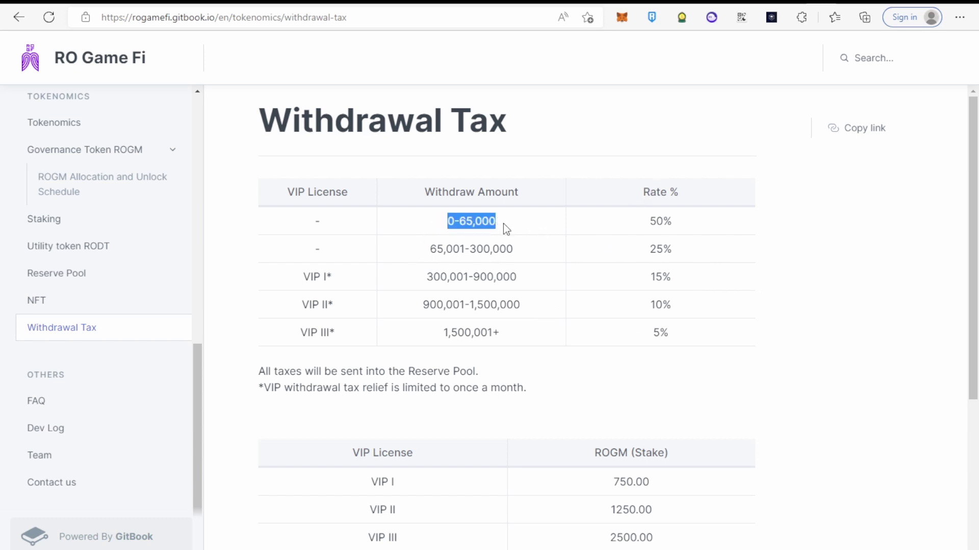
left_click(494, 223)
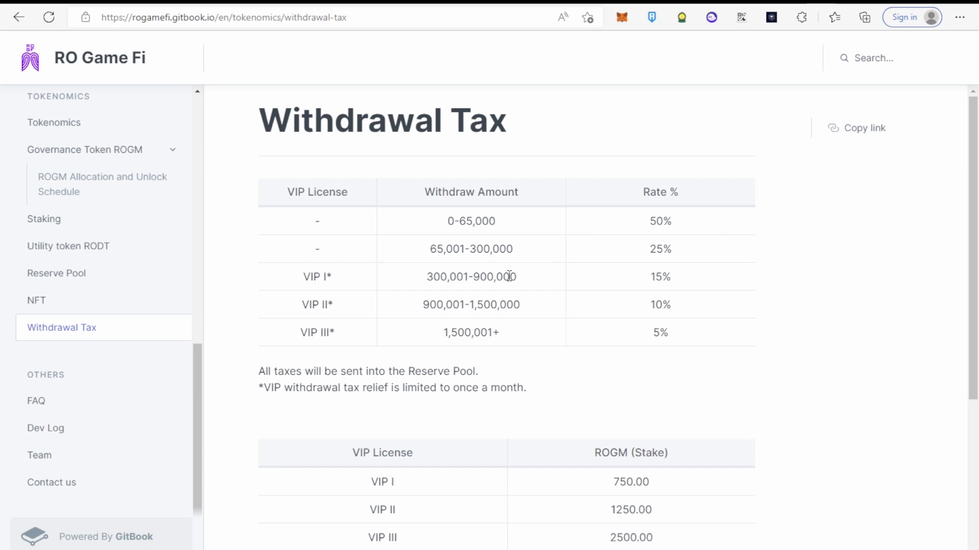
scroll(430, 254, "down", 3)
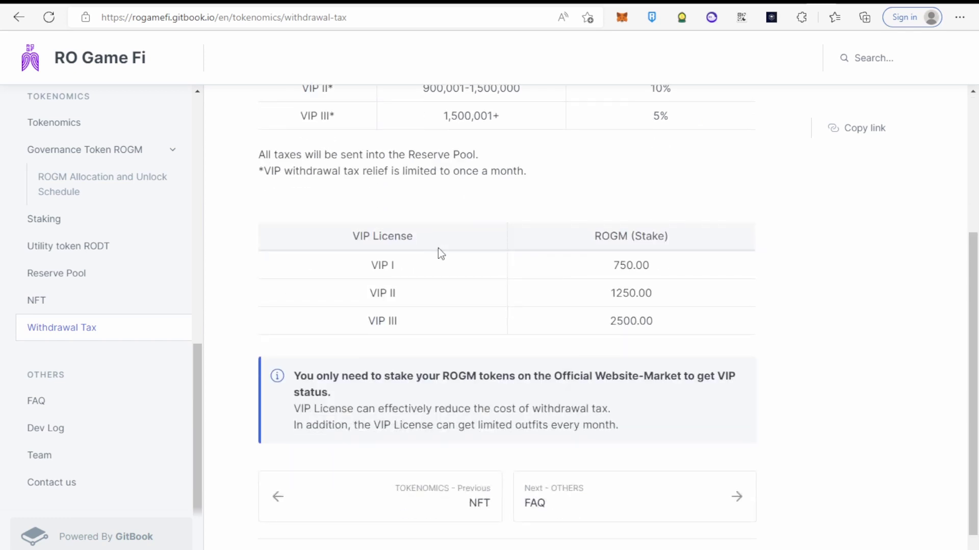
scroll(438, 248, "up", 3)
scroll(438, 247, "down", 3)
scroll(425, 254, "down", 1)
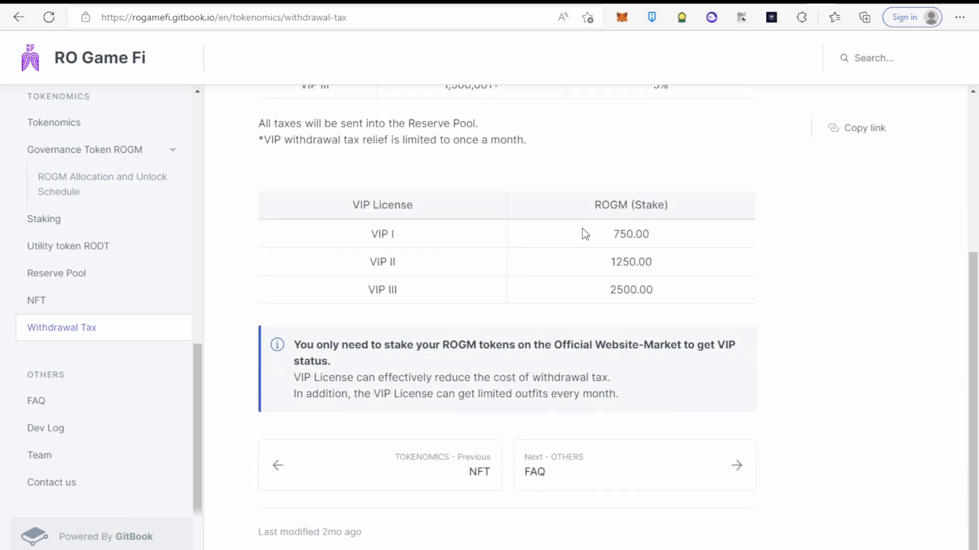
Highlight the VIP stake amounts 750.00, 1250.00 and 2500.00 in turn
left_click_drag(612, 235, 645, 232)
left_click(664, 238)
left_click_drag(611, 261, 658, 262)
left_click(652, 272)
left_click_drag(609, 291, 656, 291)
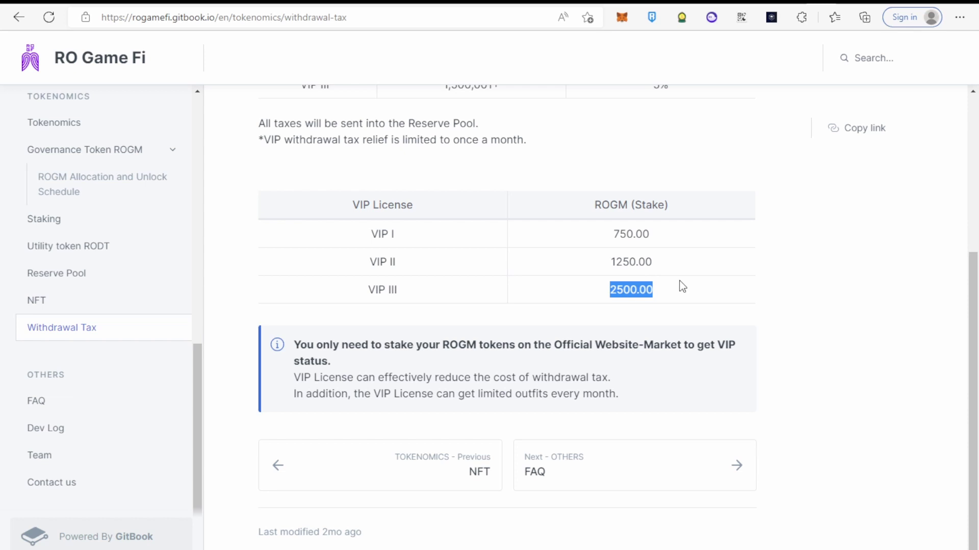
scroll(687, 285, "up", 3)
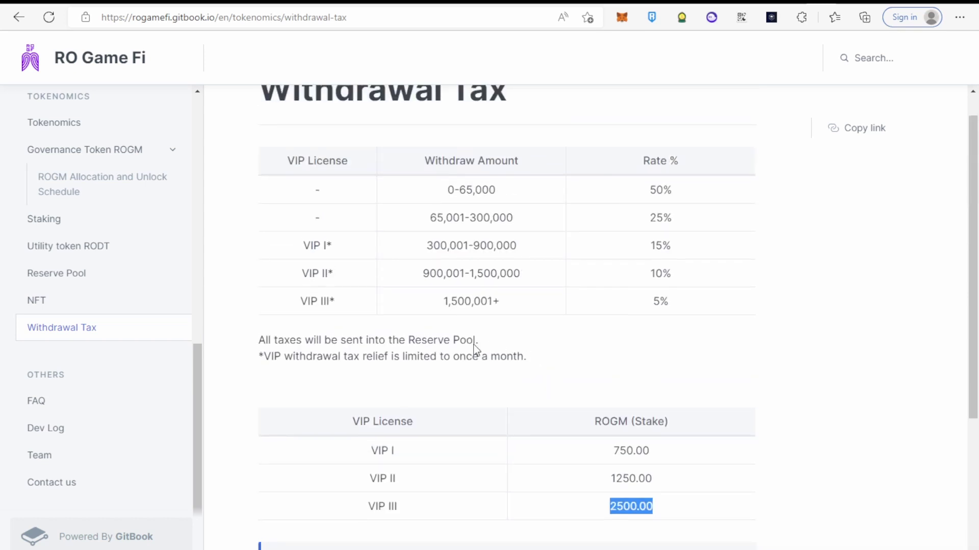
left_click_drag(424, 351, 437, 352)
scroll(407, 325, "down", 3)
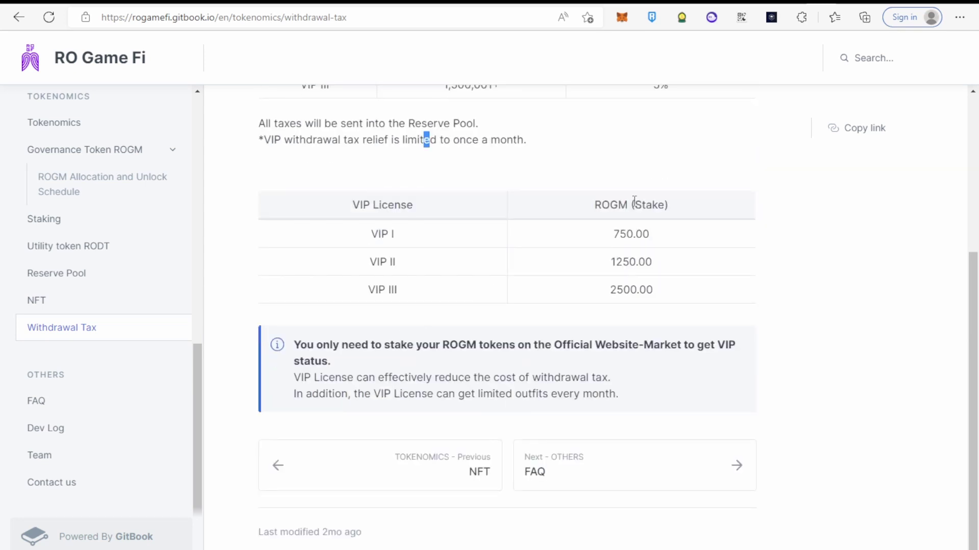
scroll(635, 202, "up", 3)
scroll(492, 242, "down", 3)
Select the ROGM stake header and 750.00 amount, then go to the FAQ page
double_click(611, 205)
right_click(611, 204)
key("Escape")
mouse_move(597, 234)
left_mouse_down()
mouse_move(659, 245)
mouse_move(666, 290)
left_mouse_up()
scroll(535, 268, "up", 3)
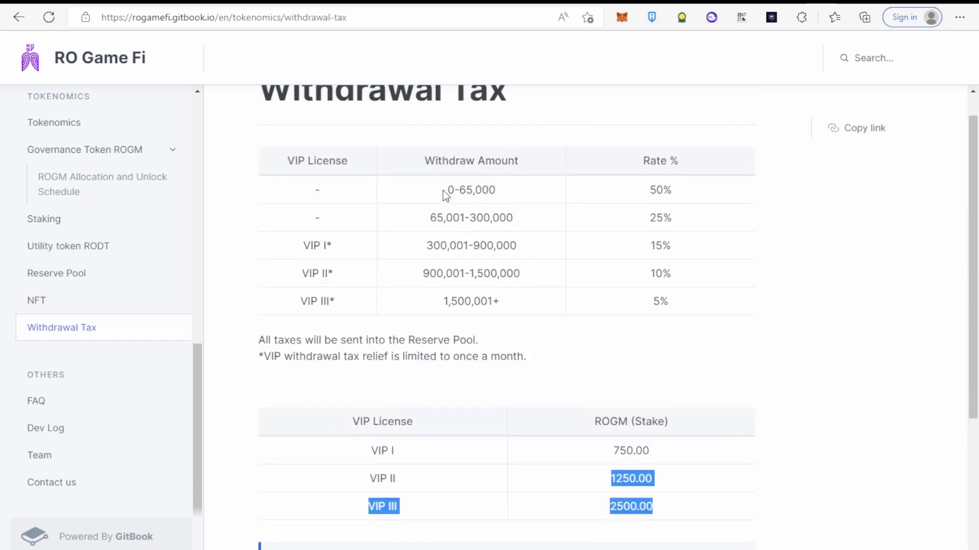
scroll(446, 195, "down", 3)
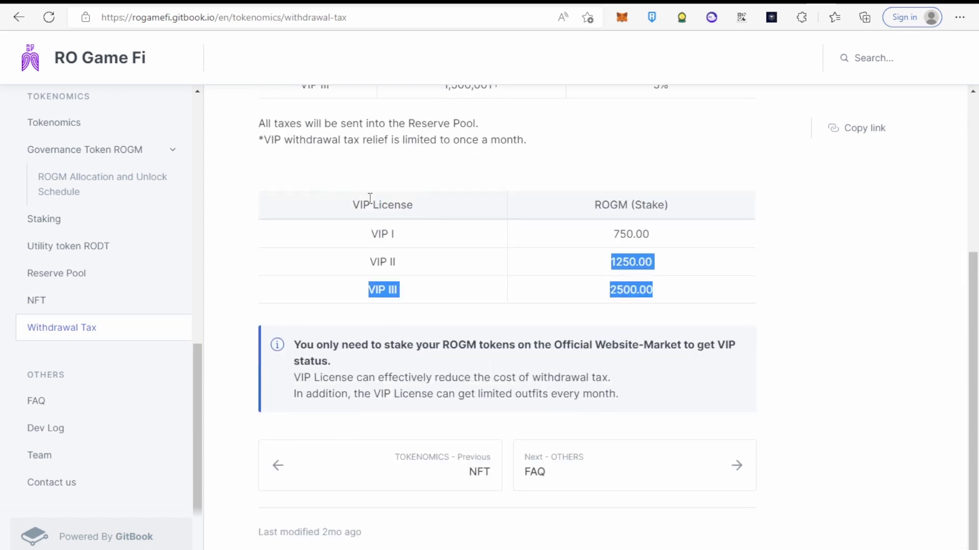
left_click_drag(386, 205, 413, 205)
left_click(620, 234)
left_click_drag(618, 234, 628, 234)
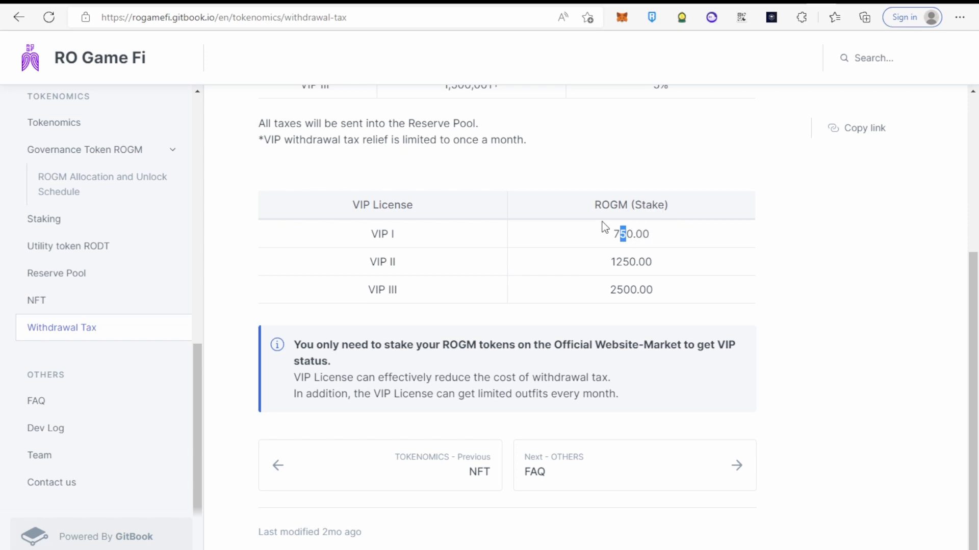
scroll(602, 227, "up", 3)
scroll(466, 252, "down", 3)
left_click(36, 401)
Open the Team page and highlight its opening paragraph about the team
left_click(45, 428)
left_click(39, 456)
left_click(54, 483)
left_click(39, 455)
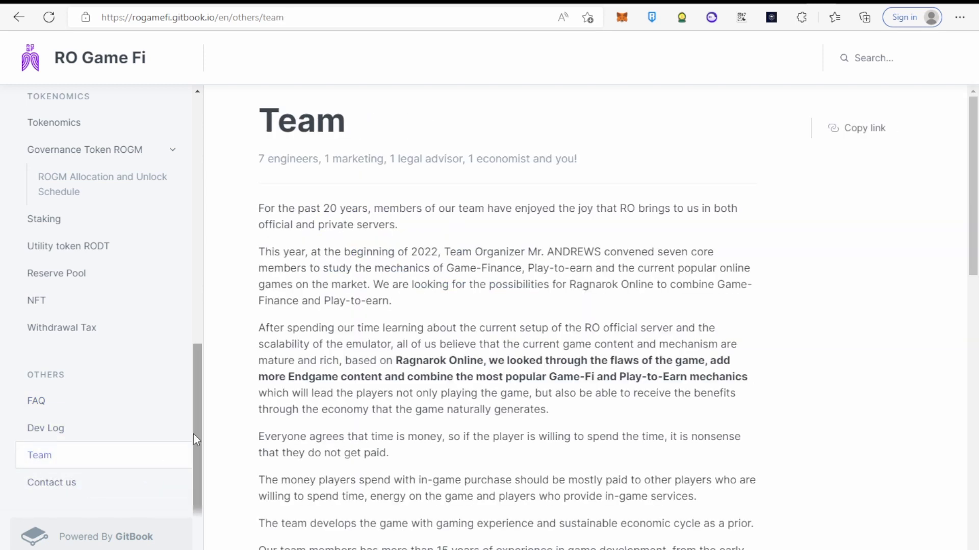
left_click_drag(277, 212, 778, 228)
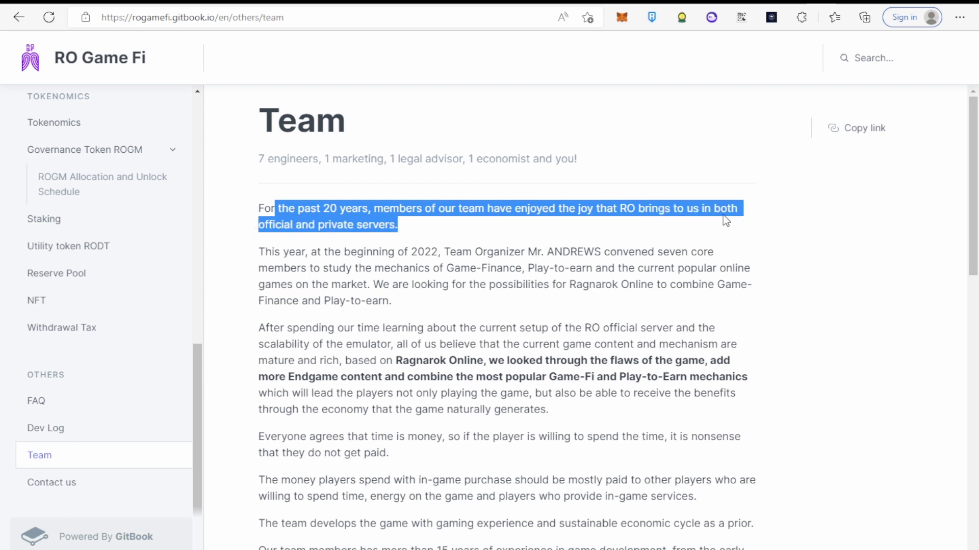
left_click(539, 273)
scroll(341, 251, "down", 3)
scroll(341, 251, "down", 5)
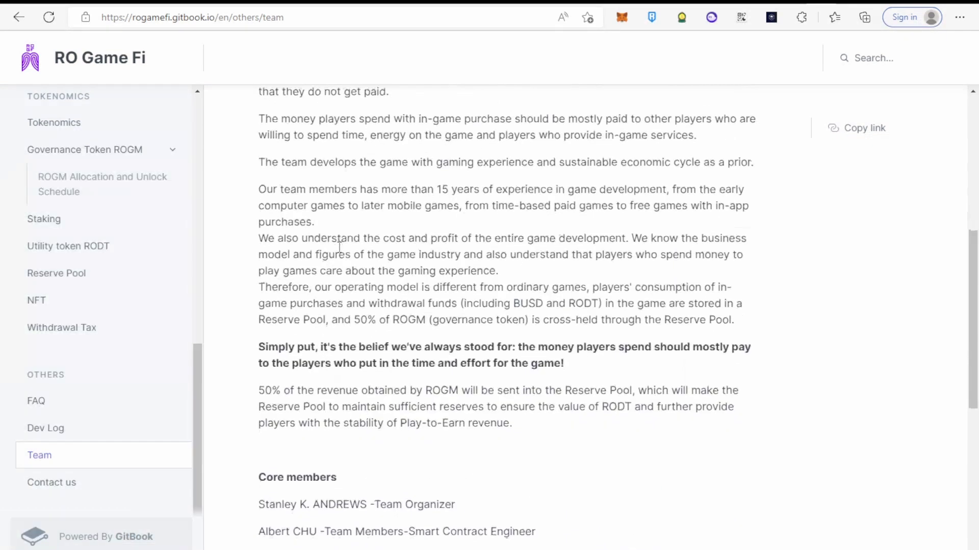
scroll(341, 251, "down", 2)
scroll(341, 250, "down", 3)
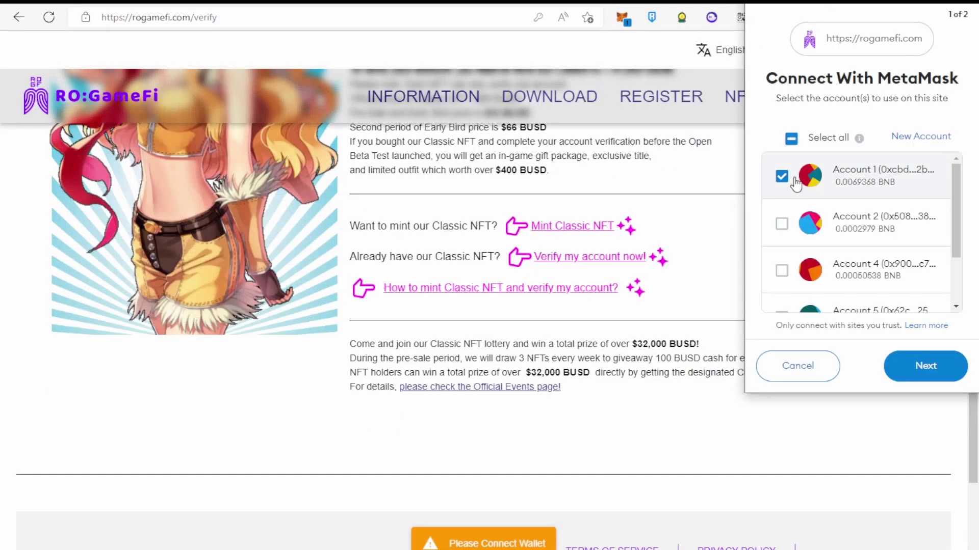
scroll(904, 229, "down", 1)
Approve the MetaMask connection to the site, then open the game download page
left_click(925, 366)
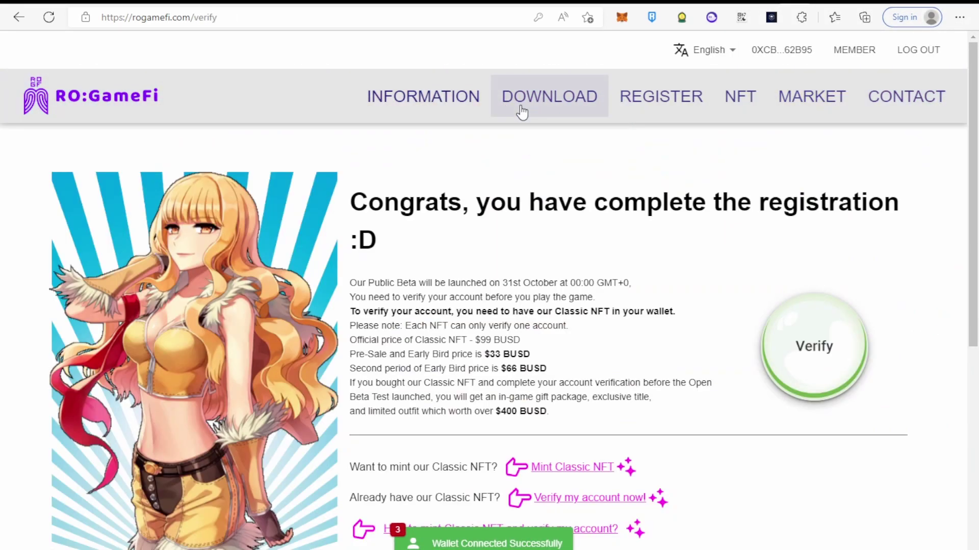
scroll(490, 280, "down", 5)
scroll(490, 279, "down", 2)
scroll(491, 280, "up", 5)
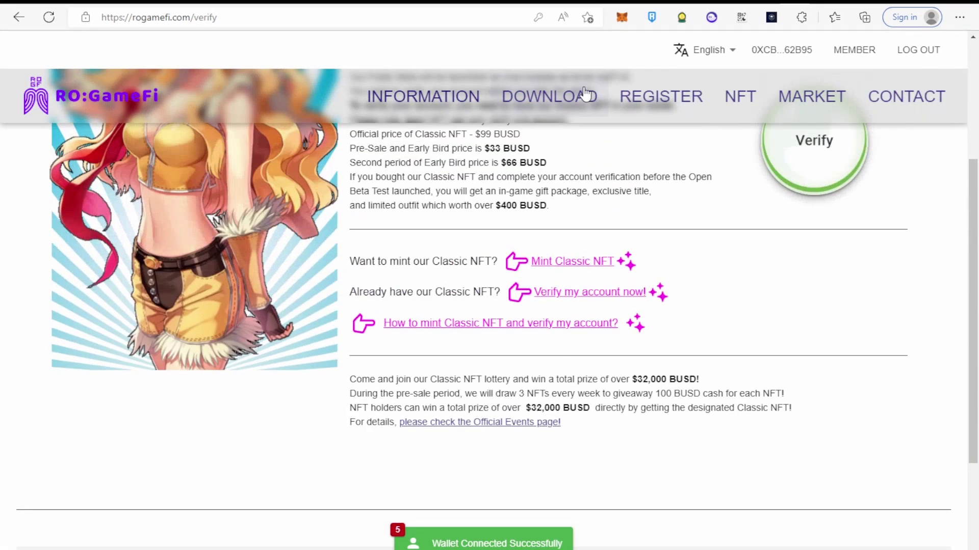
left_click(550, 96)
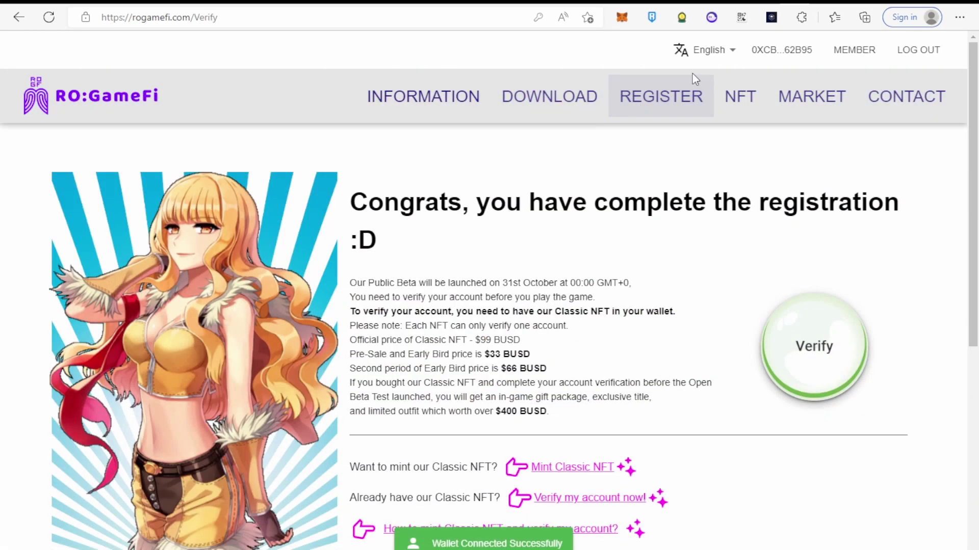
Confirm the MY CLASSIC NFT tab is empty, then check the 66.00 BUSD mint card price
left_click(730, 96)
scroll(581, 306, "down", 3)
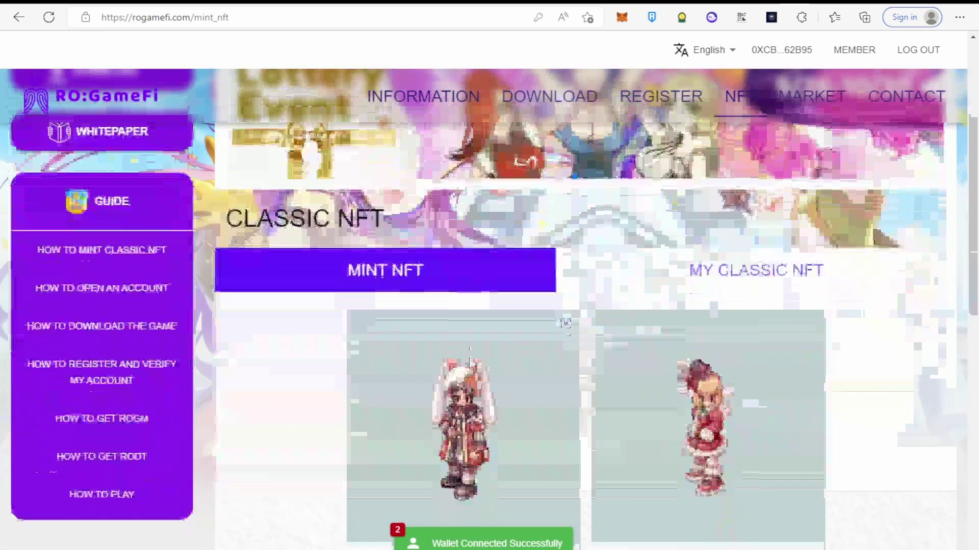
scroll(625, 245, "up", 2)
left_click(726, 312)
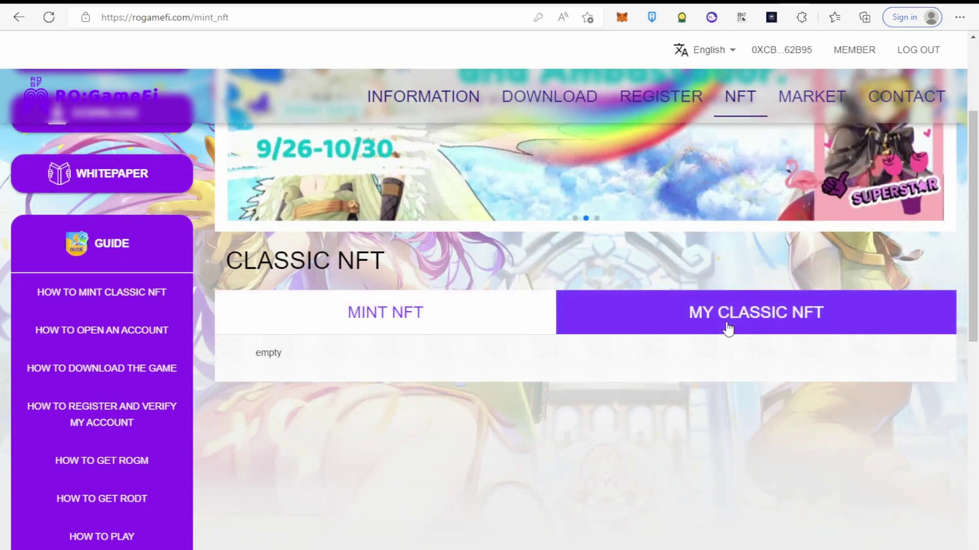
scroll(726, 328, "down", 1)
double_click(509, 276)
left_click(487, 248)
scroll(650, 323, "down", 3)
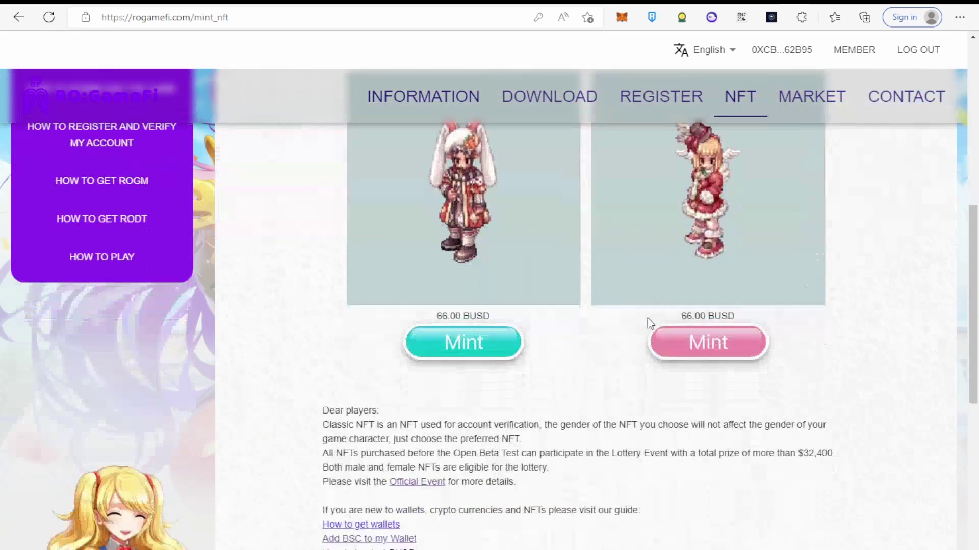
scroll(651, 323, "down", 1)
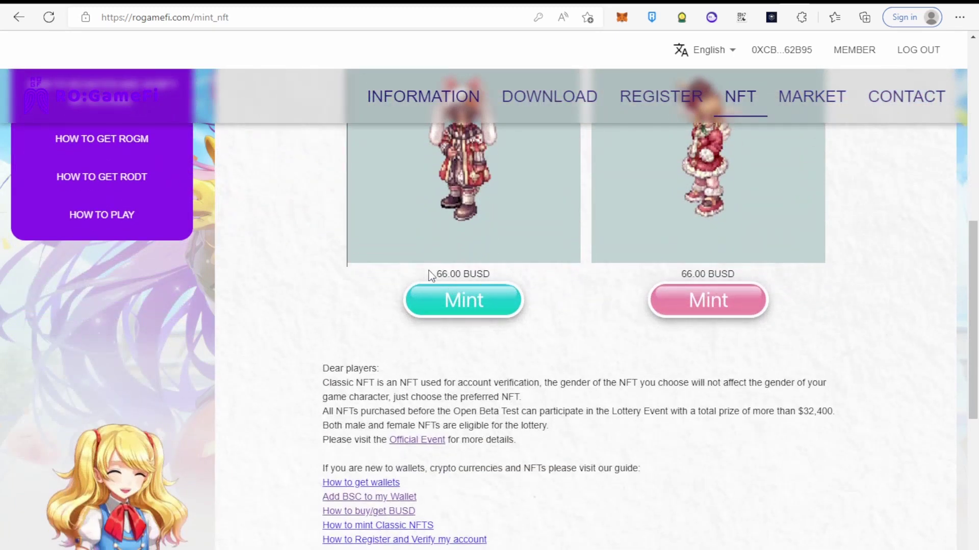
left_click_drag(419, 277, 478, 274)
left_click(474, 269)
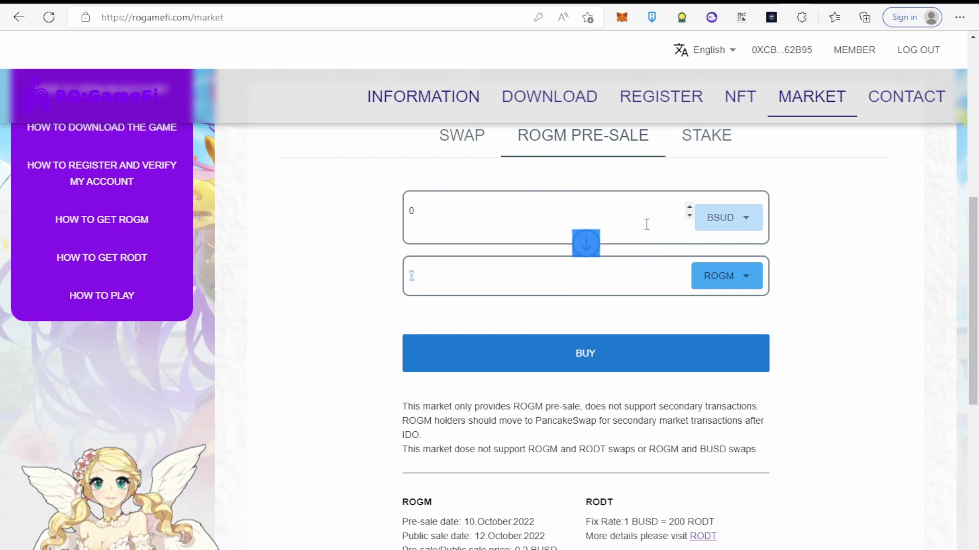
scroll(604, 244, "up", 2)
Open the ROGM Pre-Sale form, attempt a zero-amount buy, and select the BUSD amount
left_click(707, 296)
scroll(678, 262, "down", 3)
scroll(337, 380, "up", 3)
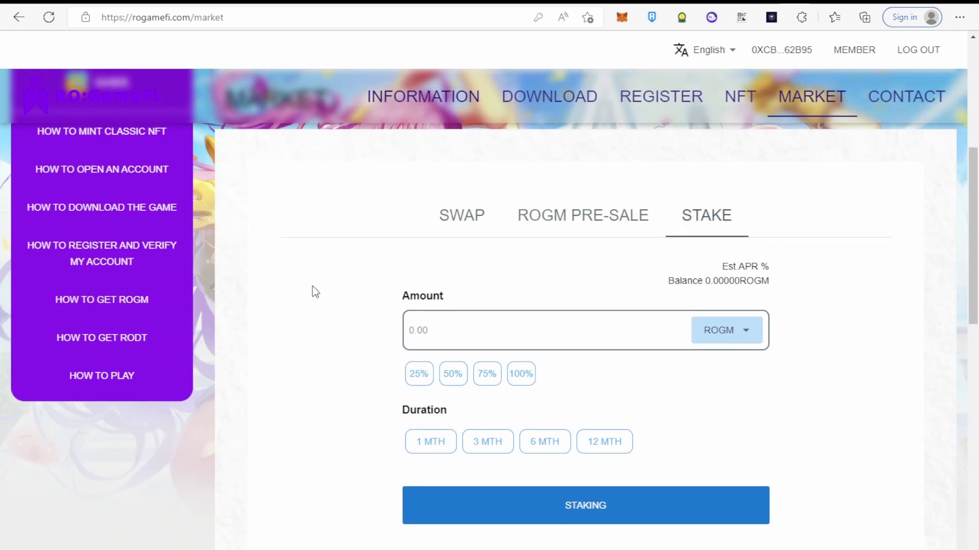
scroll(694, 299, "down", 1)
left_click(517, 261)
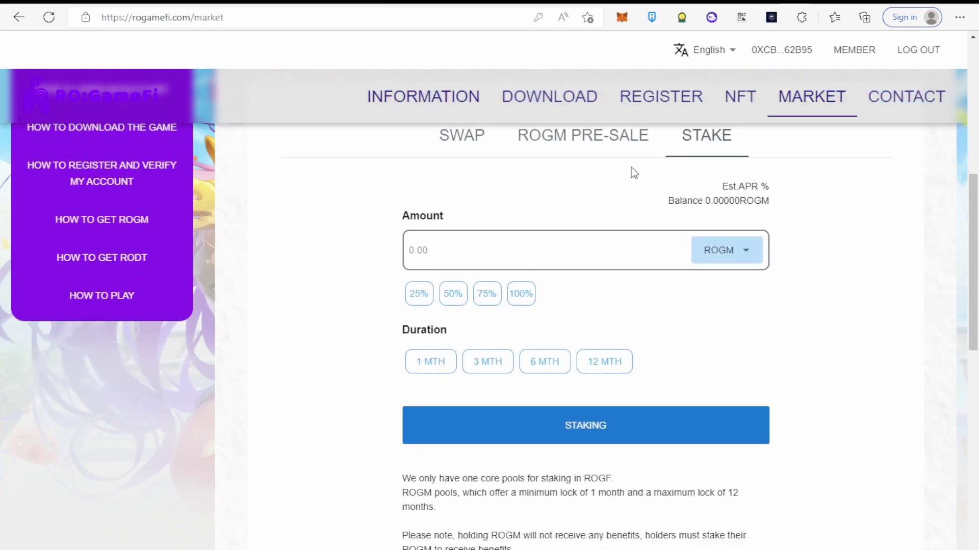
left_click(463, 134)
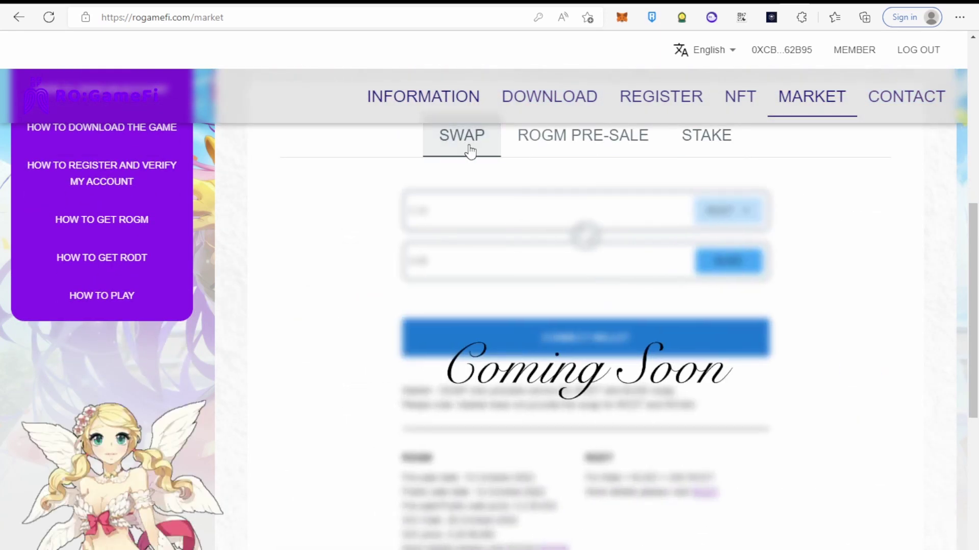
left_click(582, 135)
scroll(585, 230, "down", 3)
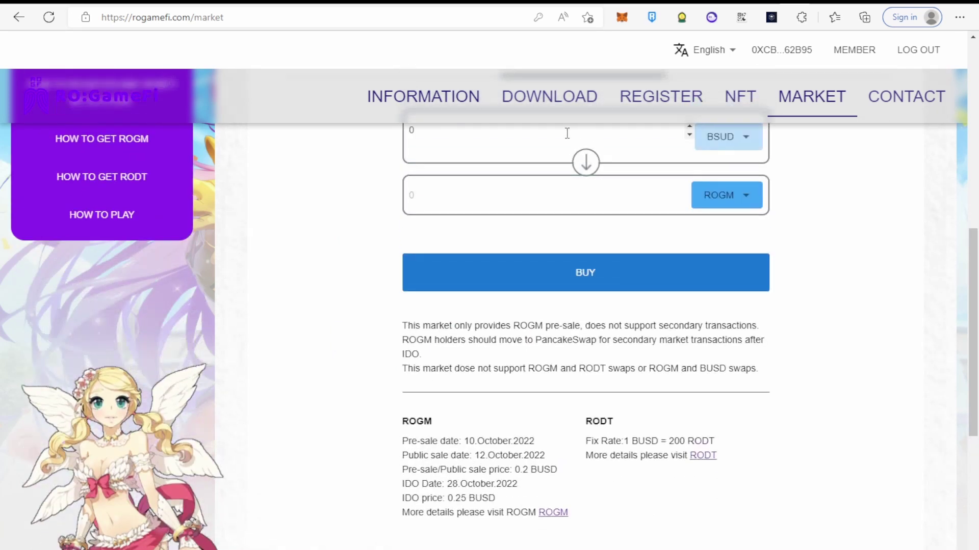
left_click(585, 272)
scroll(461, 156, "up", 1)
double_click(413, 210)
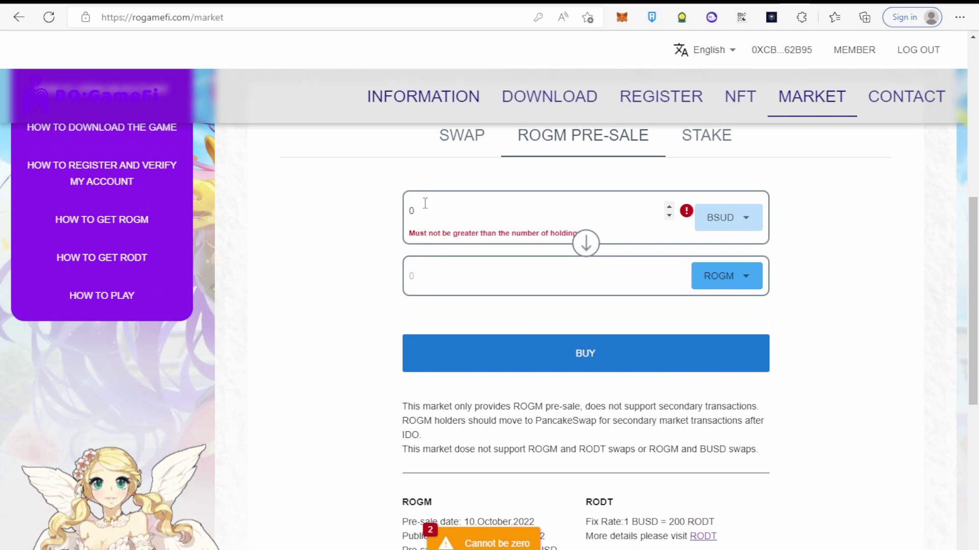
double_click(467, 234)
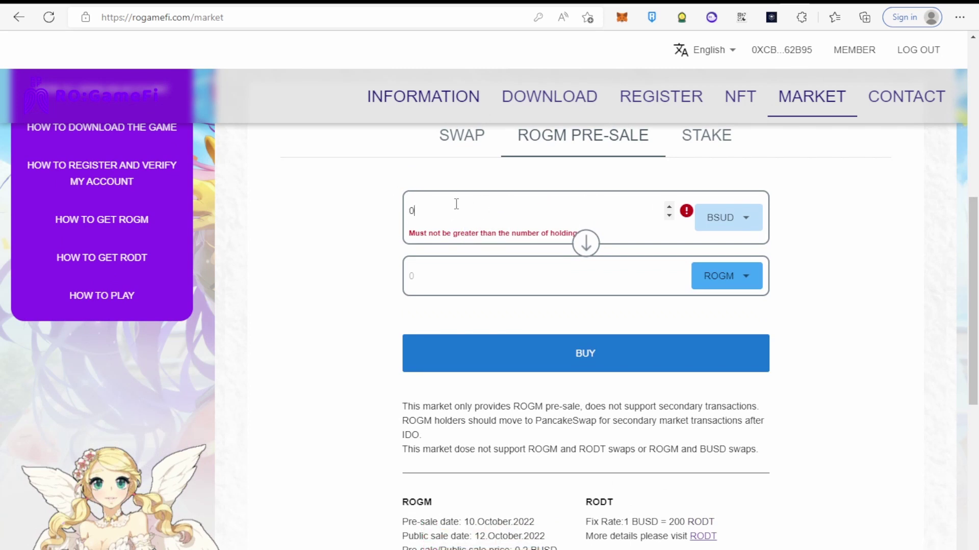
type(".")
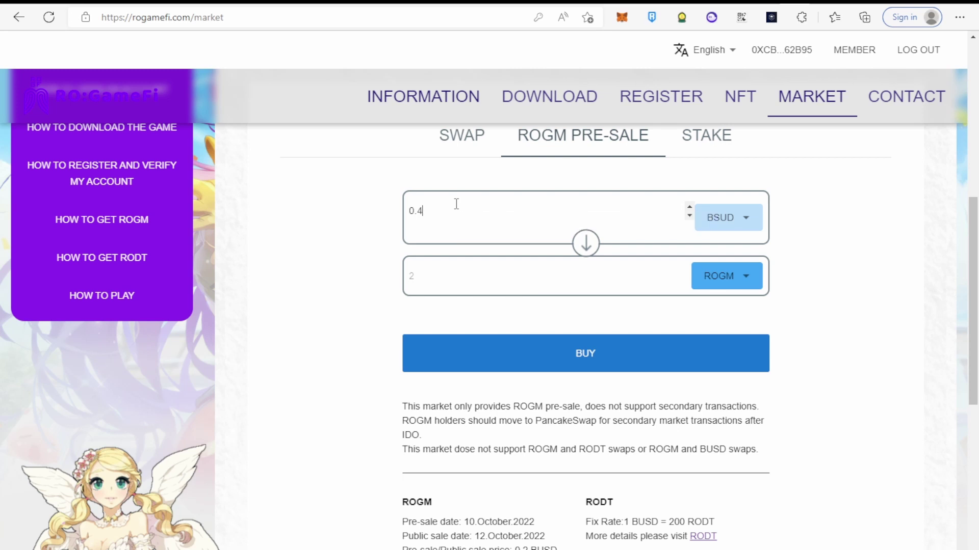
type("3")
left_click(444, 348)
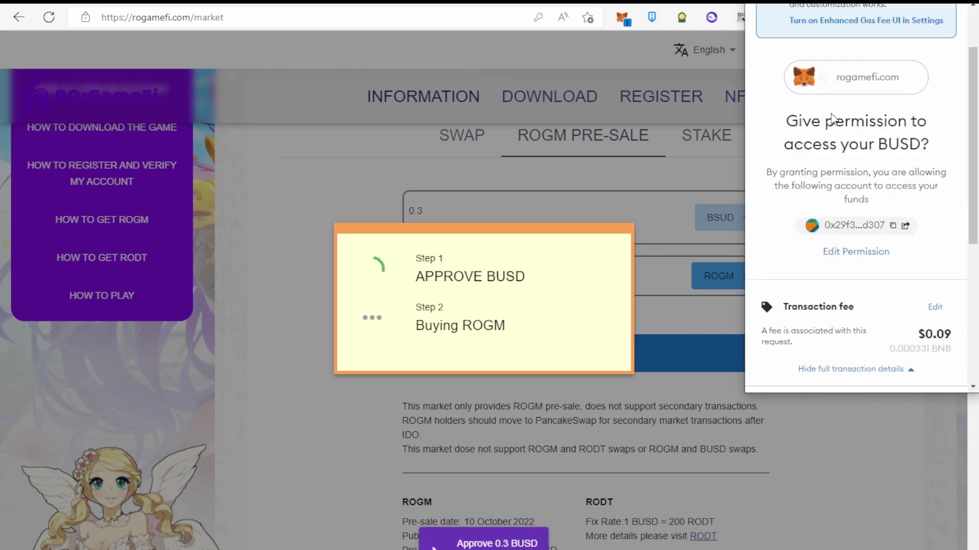
scroll(831, 114, "down", 5)
left_click(803, 366)
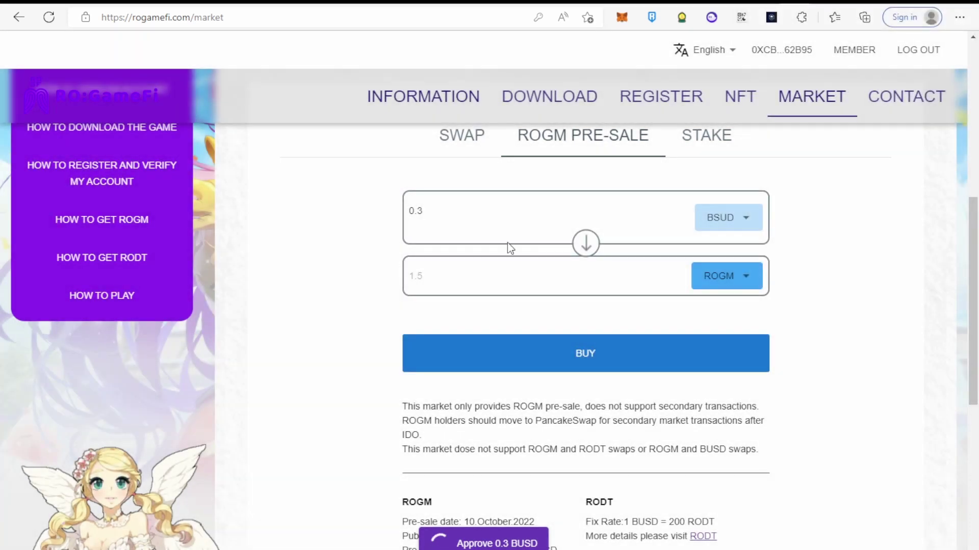
scroll(490, 242, "down", 5)
scroll(490, 242, "up", 5)
scroll(491, 242, "up", 5)
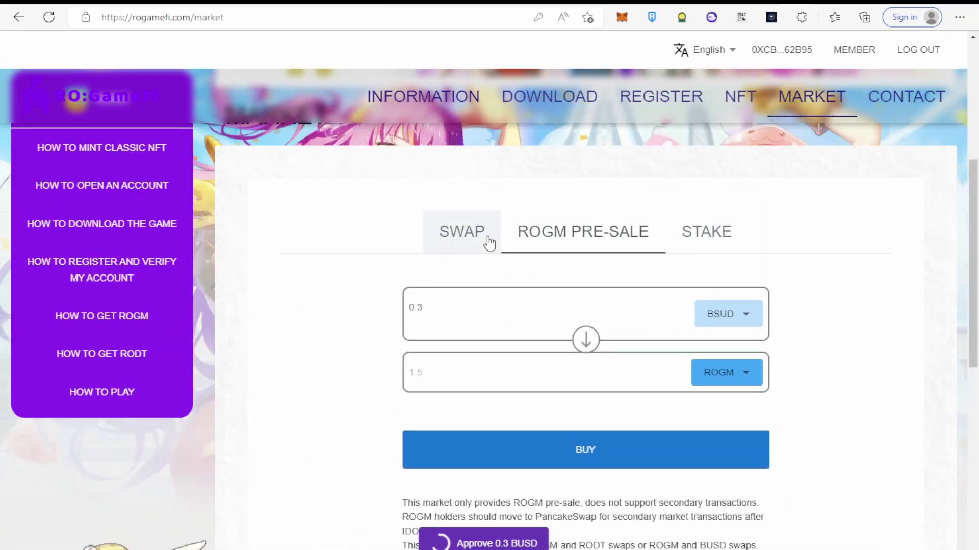
scroll(471, 255, "down", 3)
scroll(470, 255, "down", 2)
scroll(470, 255, "down", 2)
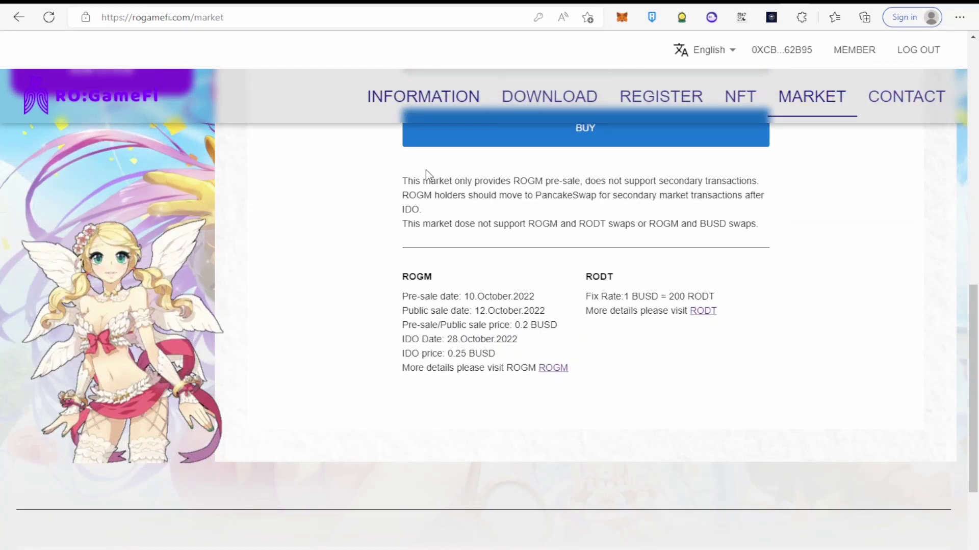
scroll(270, 285, "up", 3)
scroll(479, 209, "down", 3)
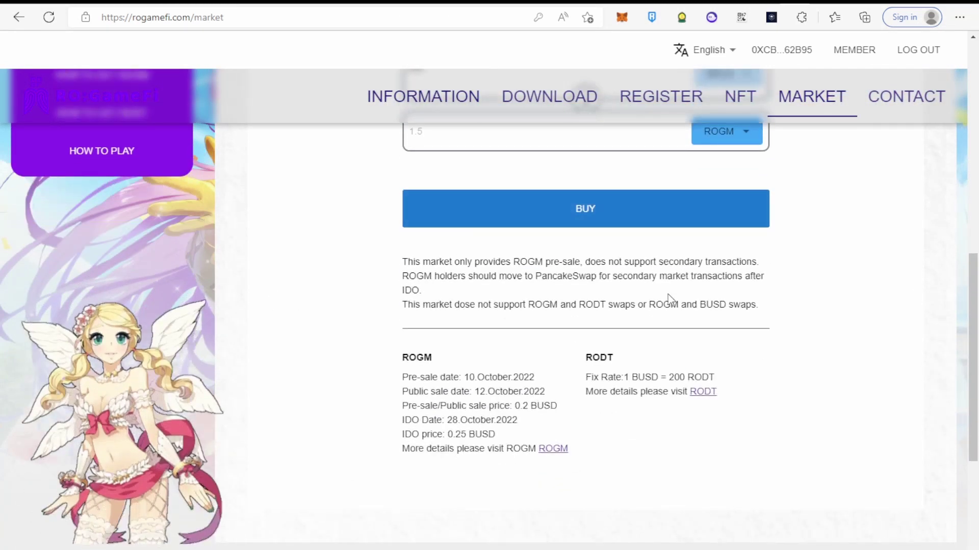
mouse_move(445, 262)
left_mouse_down()
mouse_move(691, 263)
mouse_move(784, 279)
left_mouse_up()
left_click(784, 278)
mouse_move(403, 275)
left_mouse_down()
mouse_move(719, 266)
mouse_move(742, 280)
left_mouse_up()
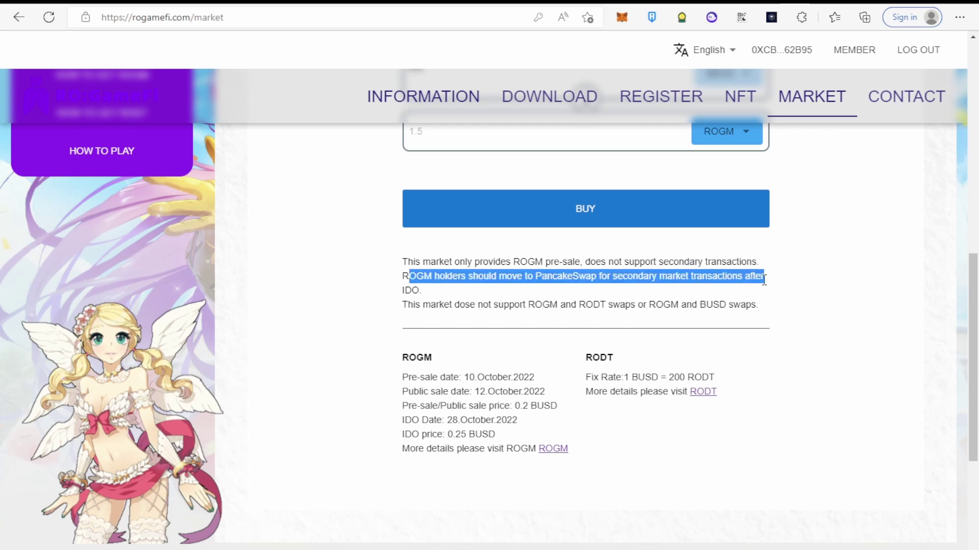
left_click(763, 280)
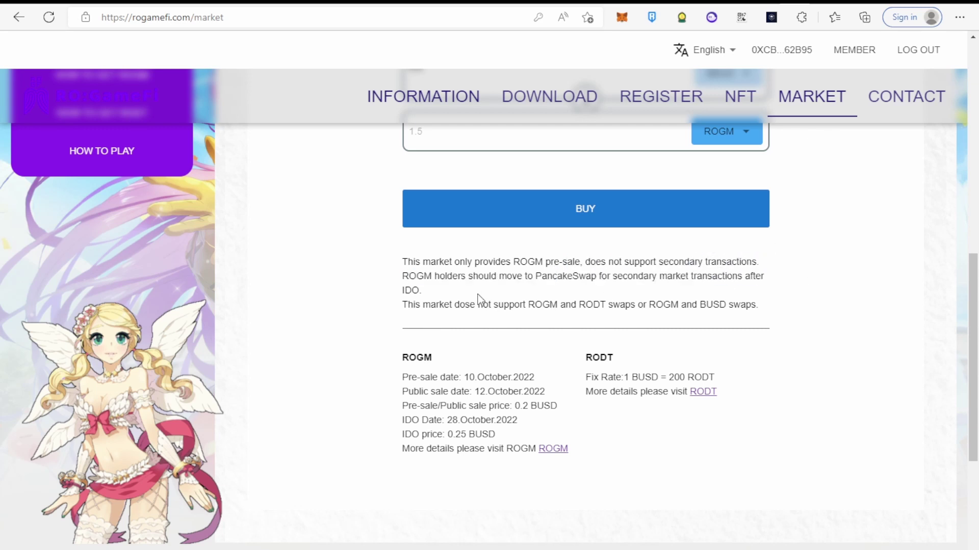
scroll(479, 296, "down", 2)
left_click_drag(435, 223, 713, 230)
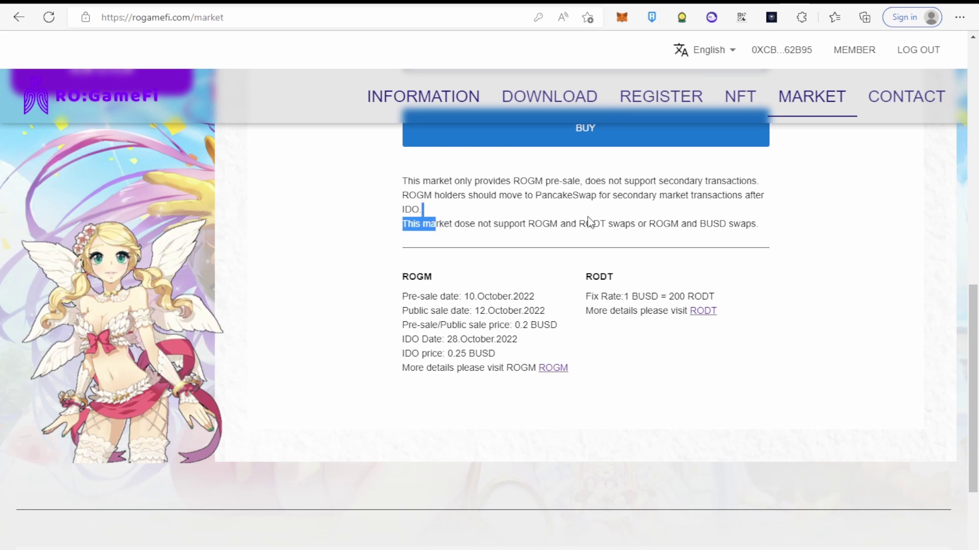
left_click(759, 234)
scroll(761, 232, "down", 4)
scroll(716, 263, "up", 4)
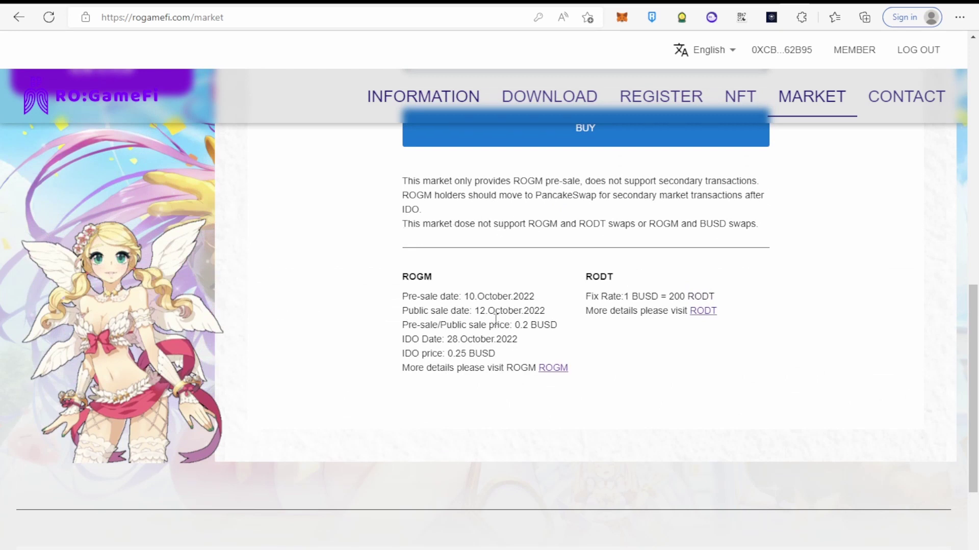
scroll(495, 318, "up", 4)
scroll(496, 319, "down", 5)
scroll(474, 252, "down", 3)
scroll(357, 179, "up", 2)
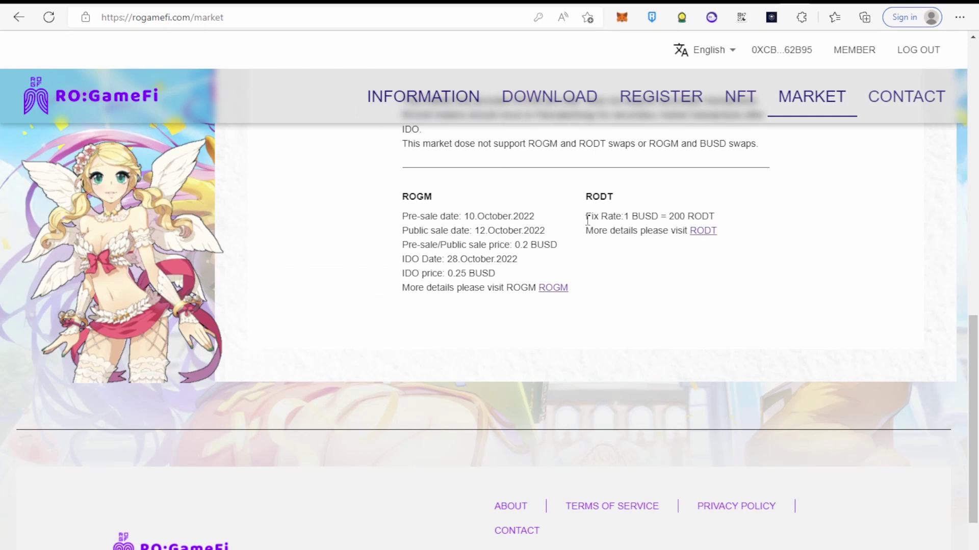
scroll(599, 240, "down", 2)
scroll(599, 240, "down", 1)
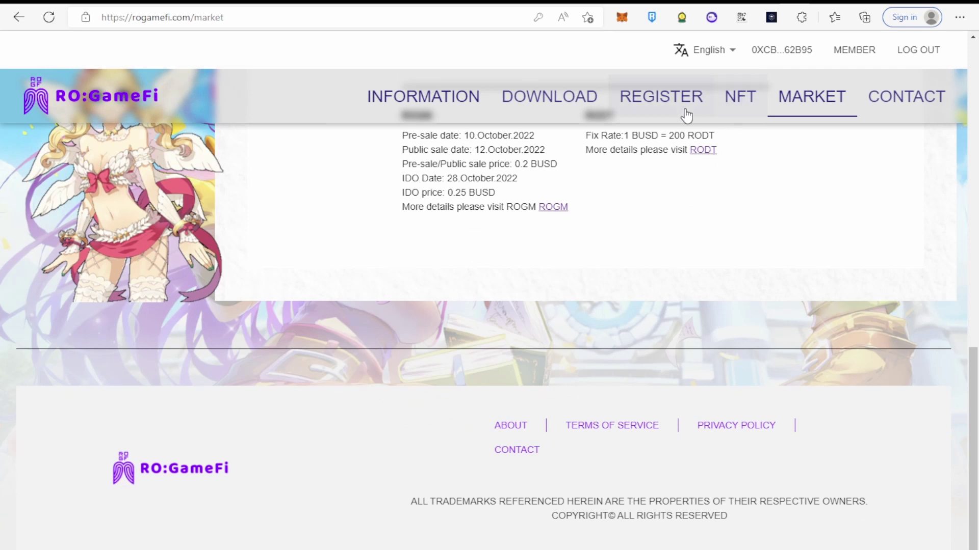
Visit the Classic NFT minting page, then the account registration page
left_click(755, 93)
scroll(489, 306, "down", 5)
scroll(453, 260, "up", 3)
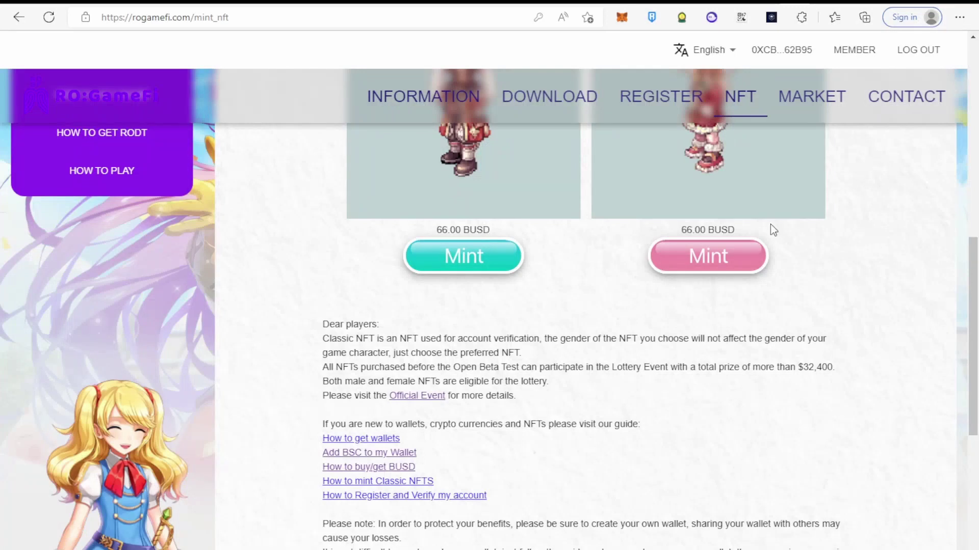
scroll(640, 232, "down", 3)
scroll(440, 225, "up", 4)
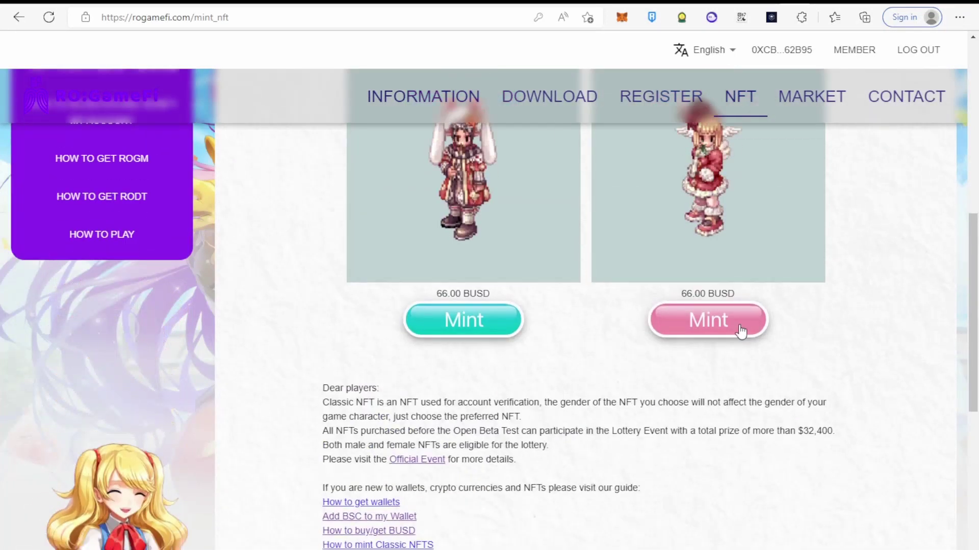
scroll(519, 328, "up", 3)
scroll(394, 277, "up", 4)
scroll(411, 212, "down", 3)
scroll(411, 212, "up", 5)
scroll(229, 230, "up", 2)
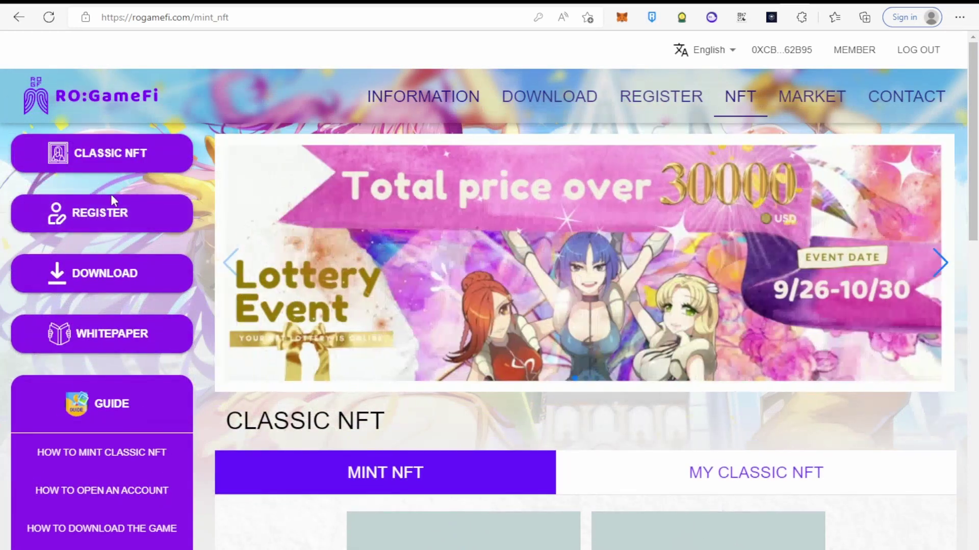
left_click(113, 211)
scroll(673, 309, "down", 5)
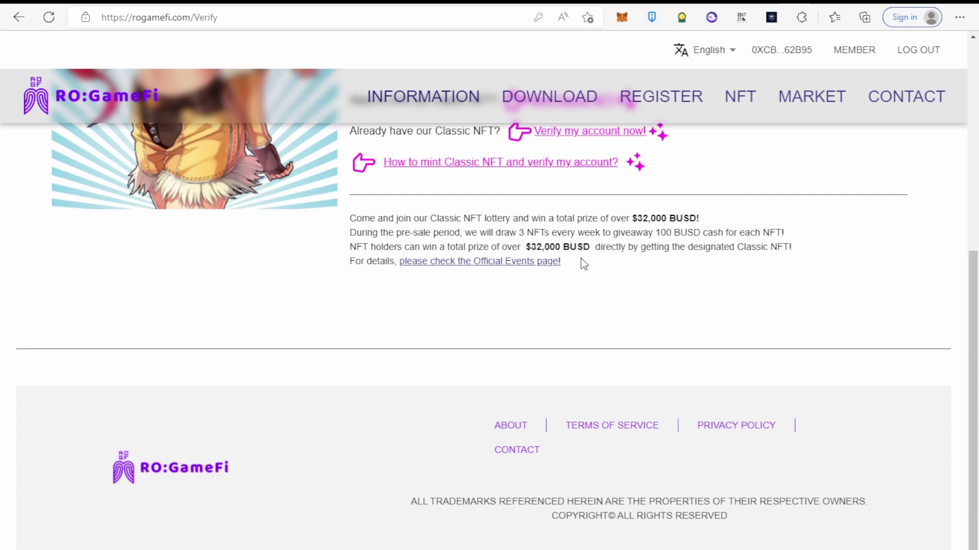
scroll(537, 230, "up", 5)
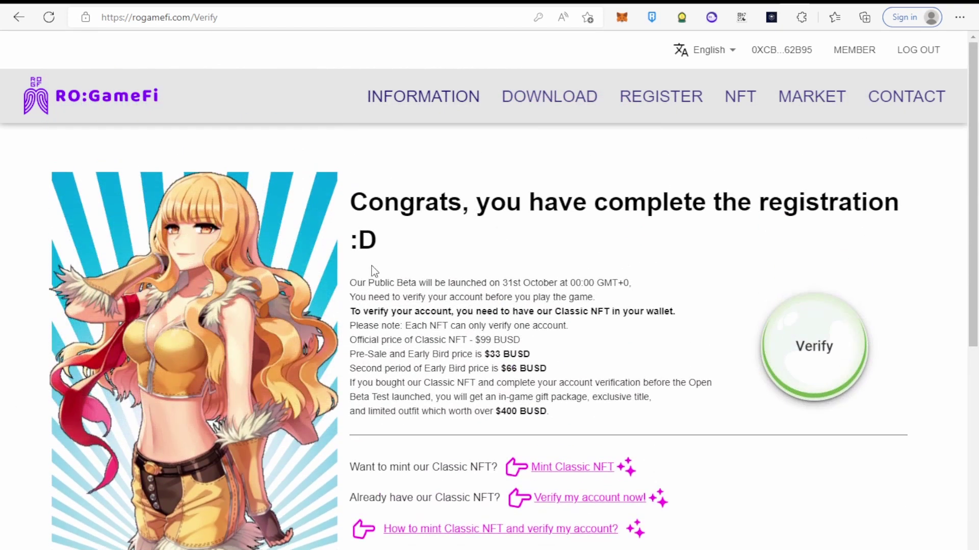